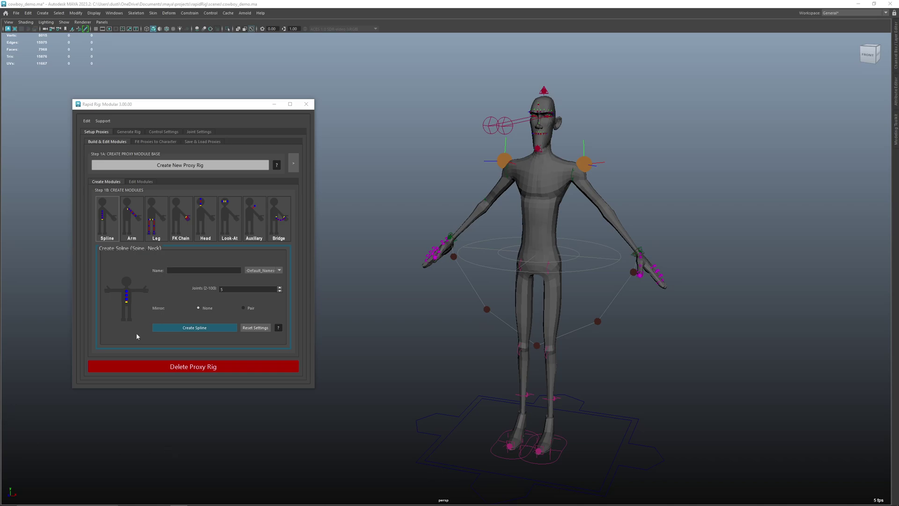
# Step: Load the Thumb module's settings for editing
pyautogui.click(141, 182)
pyautogui.click(167, 202)
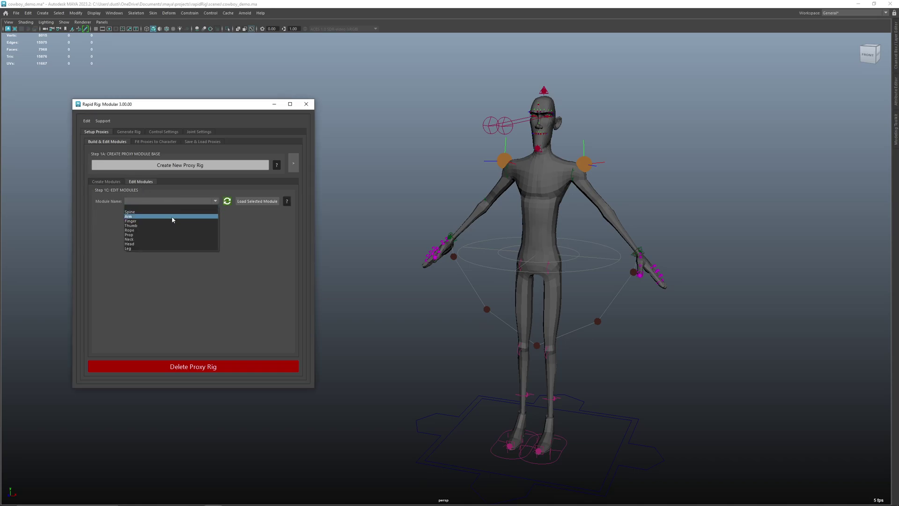
pyautogui.click(169, 225)
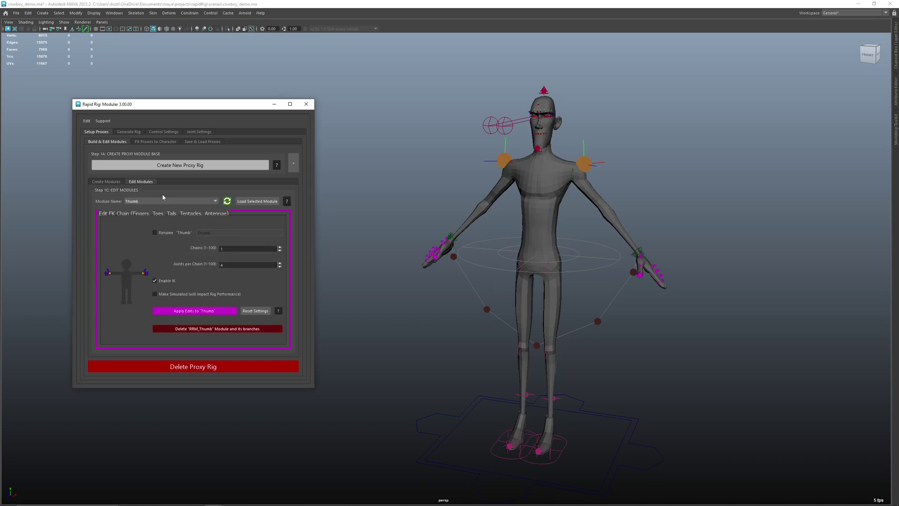
# Step: Compare the Fit Proxies to Character tools with the Build & Edit Modules settings
pyautogui.click(161, 142)
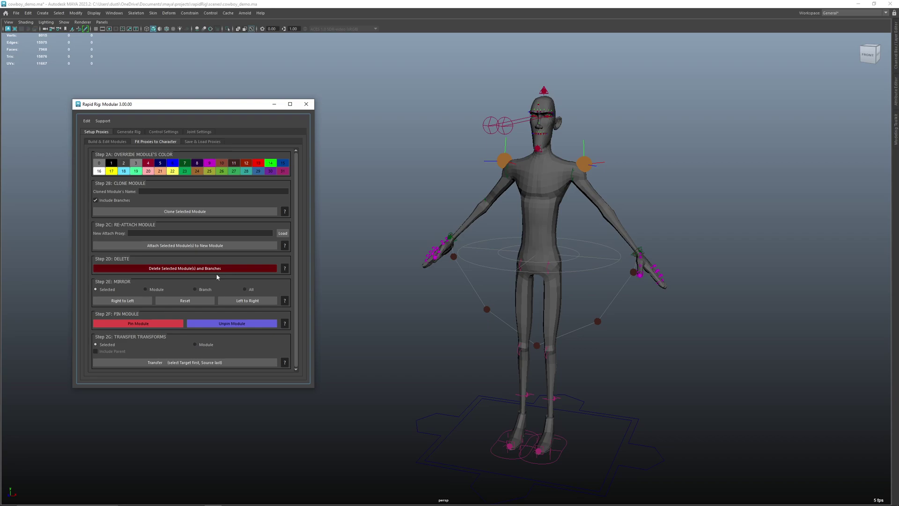
pyautogui.click(115, 142)
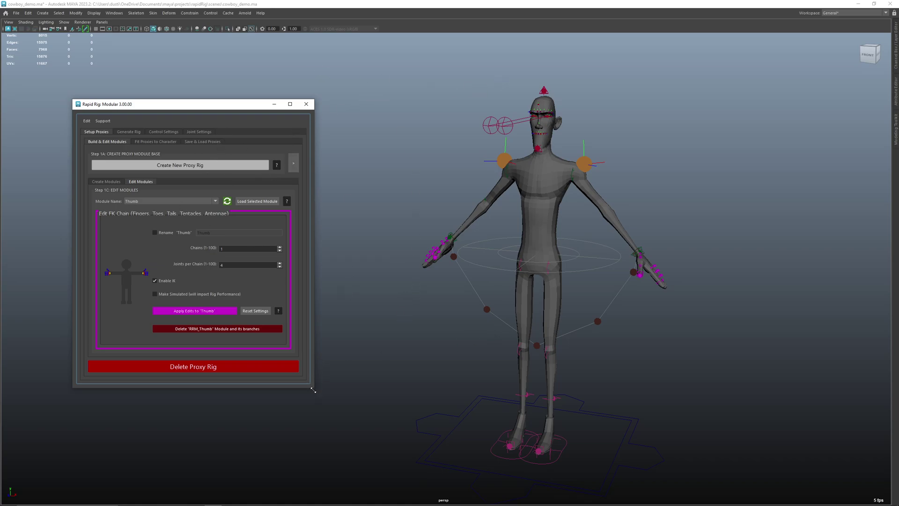
pyautogui.moveTo(313, 390); pyautogui.dragTo(315, 380)
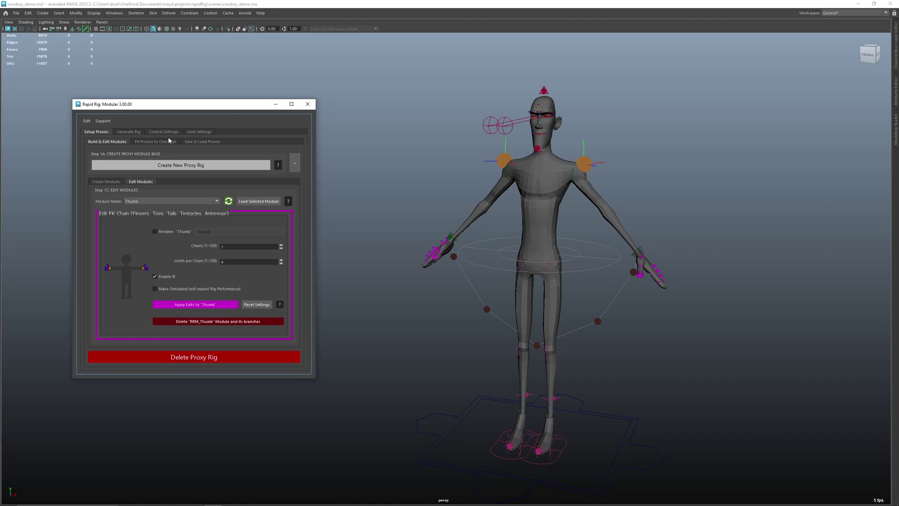
pyautogui.click(167, 142)
pyautogui.click(117, 142)
pyautogui.click(146, 143)
pyautogui.click(112, 142)
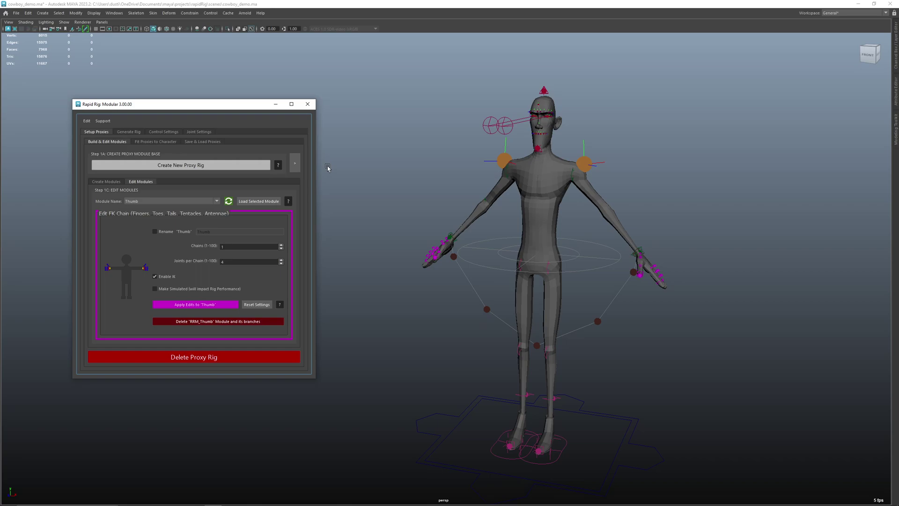
# Step: Expand the fitting tools beside the module editor, and resize and move the window clear of the character
pyautogui.click(298, 163)
pyautogui.click(296, 163)
pyautogui.click(300, 163)
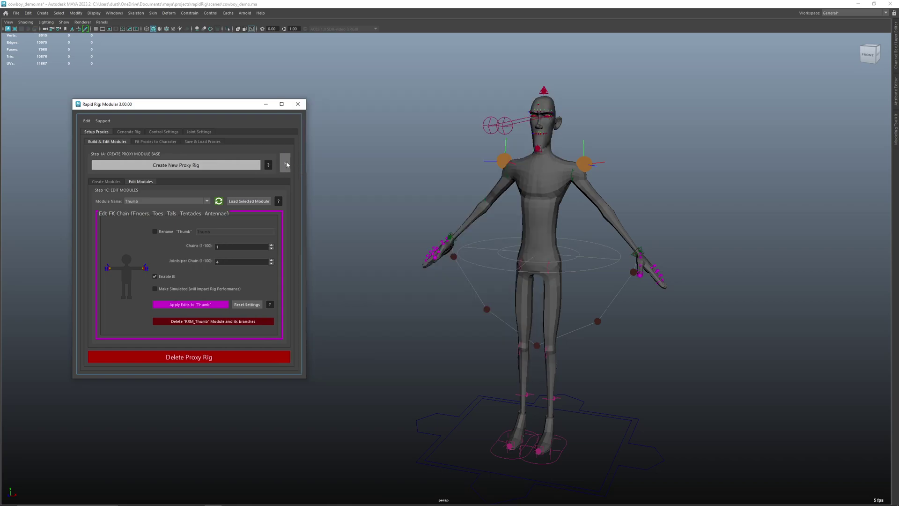
pyautogui.click(295, 163)
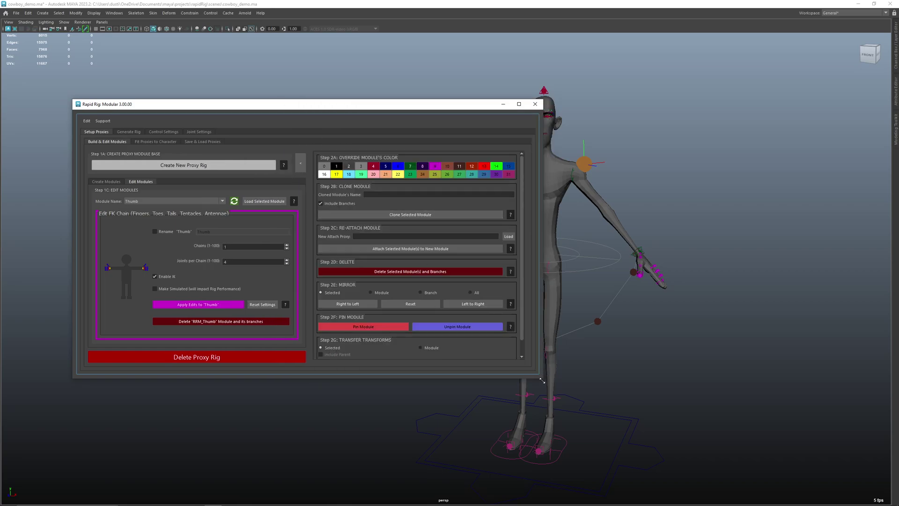
pyautogui.moveTo(542, 380); pyautogui.dragTo(517, 399)
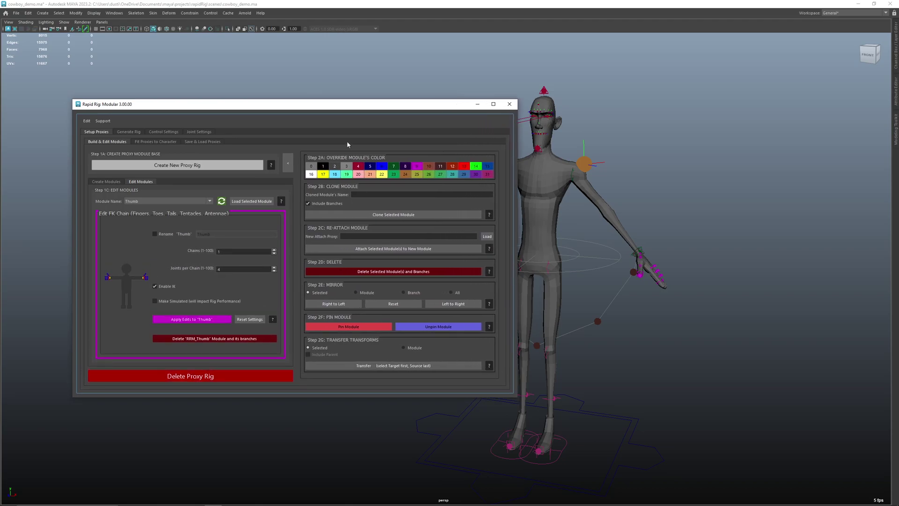
pyautogui.moveTo(340, 110); pyautogui.dragTo(287, 92)
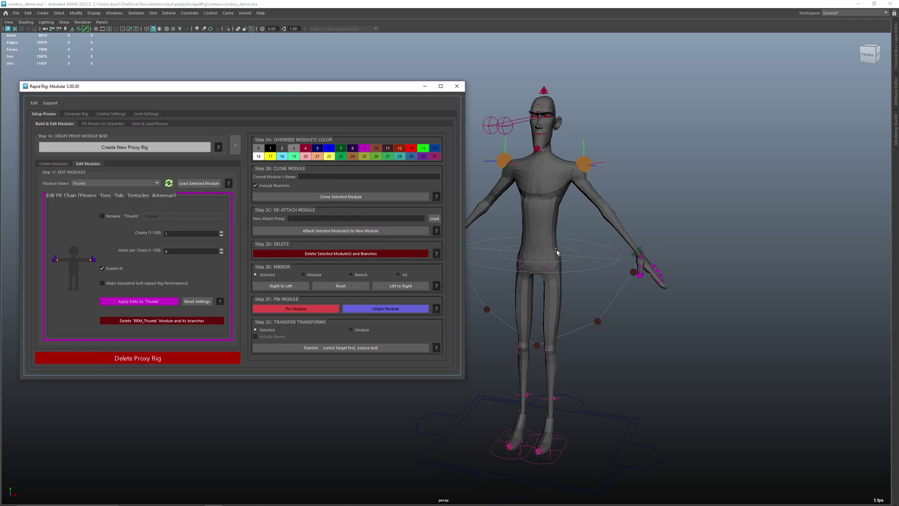
pyautogui.keyDown('alt'); pyautogui.moveTo(596, 279); pyautogui.dragTo(646, 266, button='middle'); pyautogui.keyUp('alt')
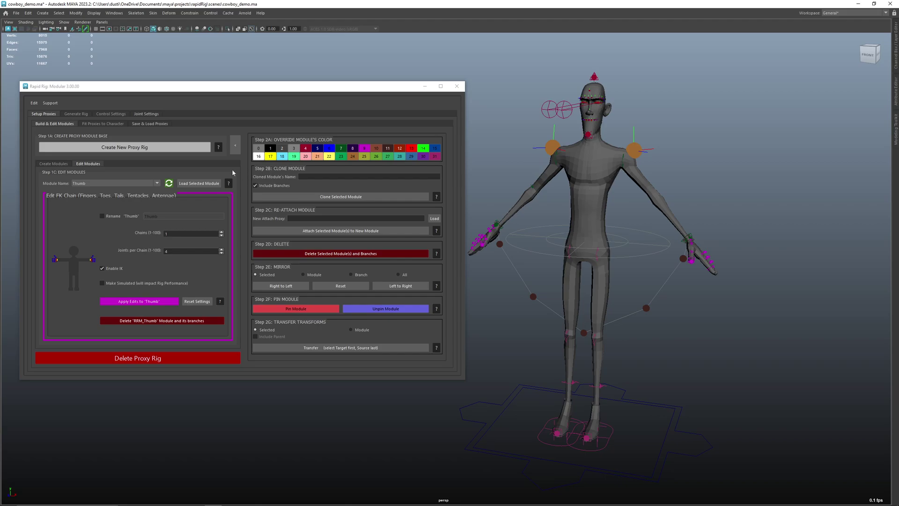
# Step: Collapse the side-by-side layout, show the Fit Proxies to Character tools and place their window next to the character
pyautogui.click(235, 146)
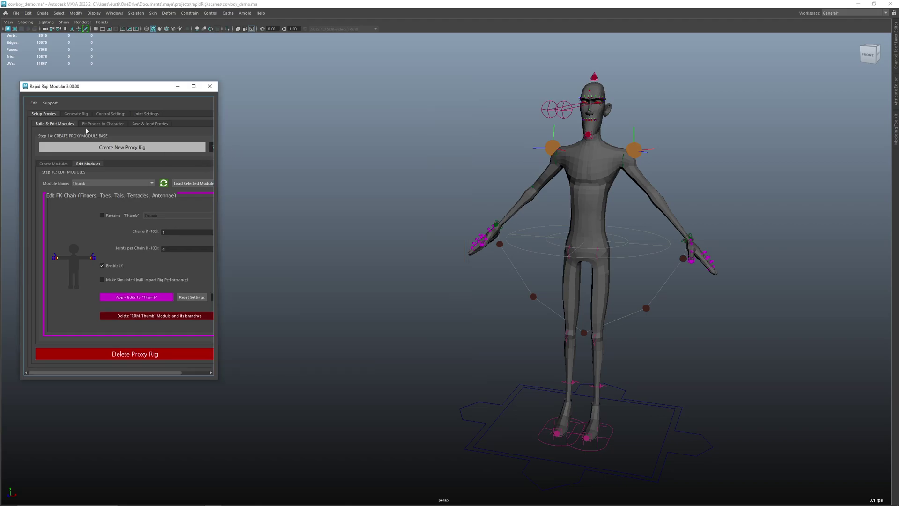
pyautogui.click(108, 124)
pyautogui.moveTo(133, 90); pyautogui.dragTo(215, 83)
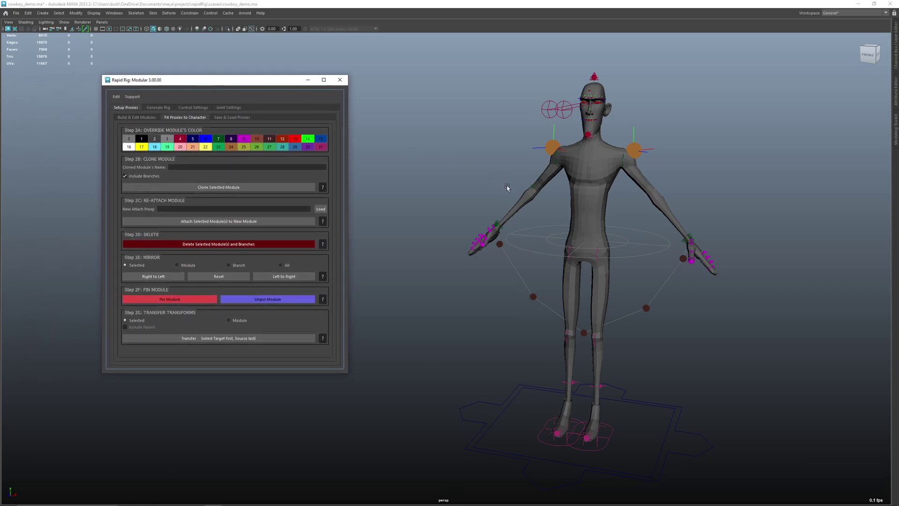
pyautogui.keyDown('alt'); pyautogui.moveTo(510, 192); pyautogui.dragTo(456, 199, button='middle'); pyautogui.keyUp('alt')
pyautogui.keyDown('alt'); pyautogui.moveTo(456, 199); pyautogui.dragTo(501, 206, button='right'); pyautogui.keyUp('alt')
pyautogui.keyDown('alt'); pyautogui.moveTo(500, 207); pyautogui.dragTo(471, 201, button='middle'); pyautogui.keyUp('alt')
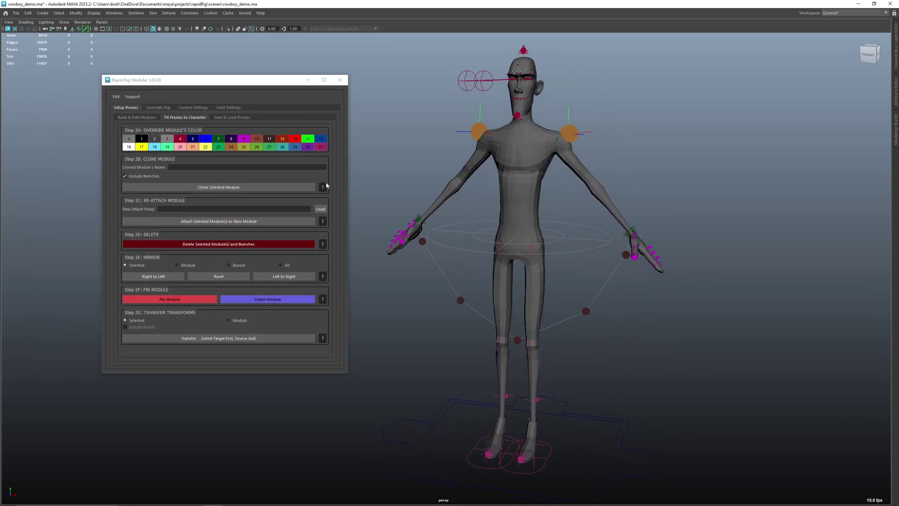
pyautogui.keyDown('alt'); pyautogui.moveTo(408, 163); pyautogui.dragTo(398, 165); pyautogui.keyUp('alt')
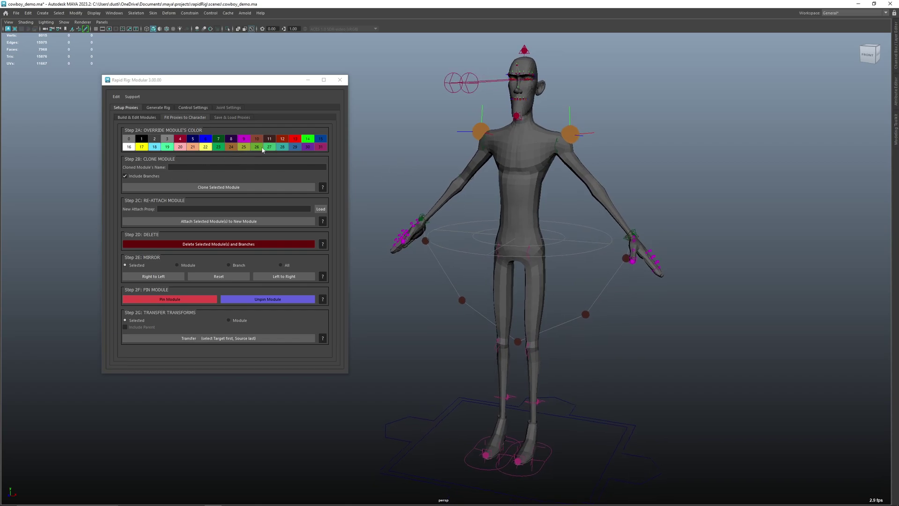
# Step: Override the color of the Thumb module with color 10
pyautogui.keyDown('alt'); pyautogui.moveTo(609, 228); pyautogui.dragTo(581, 242); pyautogui.keyUp('alt')
pyautogui.keyDown('alt'); pyautogui.moveTo(581, 242); pyautogui.dragTo(594, 283, button='right'); pyautogui.keyUp('alt')
pyautogui.moveTo(594, 283)
pyautogui.keyDown('alt'); pyautogui.mouseDown()
pyautogui.moveTo(582, 279)
pyautogui.moveTo(604, 273)
pyautogui.mouseUp(); pyautogui.keyUp('alt')
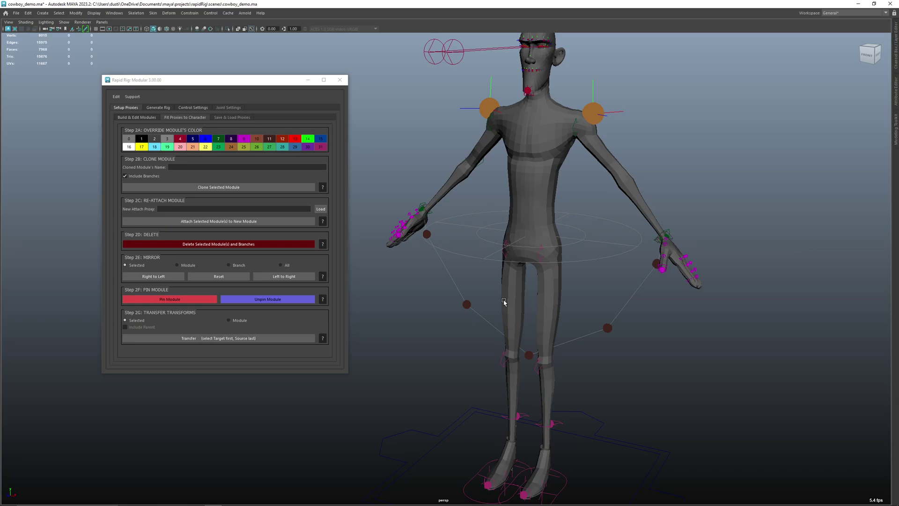
pyautogui.keyDown('alt'); pyautogui.moveTo(676, 281); pyautogui.dragTo(652, 304); pyautogui.keyUp('alt')
pyautogui.keyDown('alt'); pyautogui.moveTo(581, 280); pyautogui.dragTo(532, 272, button='middle'); pyautogui.keyUp('alt')
pyautogui.keyDown('alt'); pyautogui.moveTo(533, 272); pyautogui.dragTo(570, 289, button='right'); pyautogui.keyUp('alt')
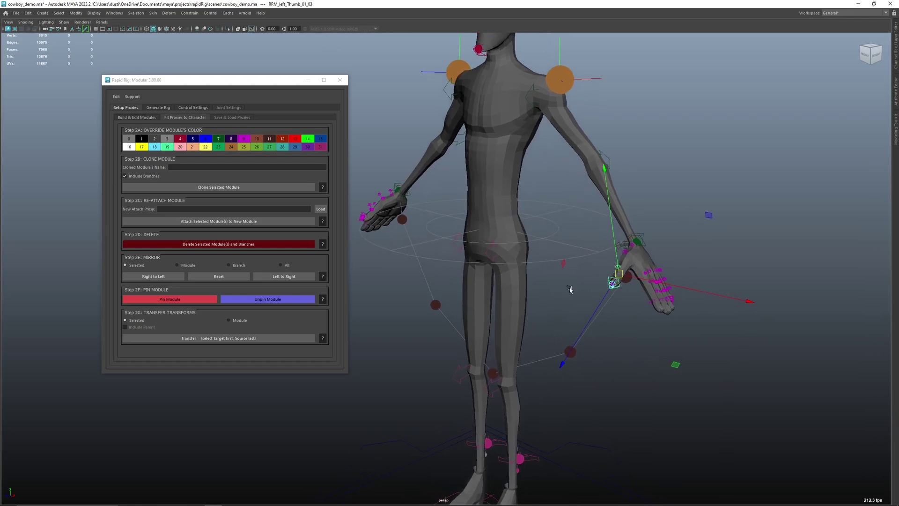
pyautogui.click(256, 141)
# Step: Override the color of the Prop module at the shoulders with color 28
pyautogui.moveTo(684, 240)
pyautogui.keyDown('alt'); pyautogui.mouseDown()
pyautogui.moveTo(711, 232)
pyautogui.moveTo(688, 226)
pyautogui.mouseUp(); pyautogui.keyUp('alt')
pyautogui.click(673, 235)
pyautogui.keyDown('alt'); pyautogui.moveTo(660, 260); pyautogui.dragTo(599, 146); pyautogui.keyUp('alt')
pyautogui.click(583, 105)
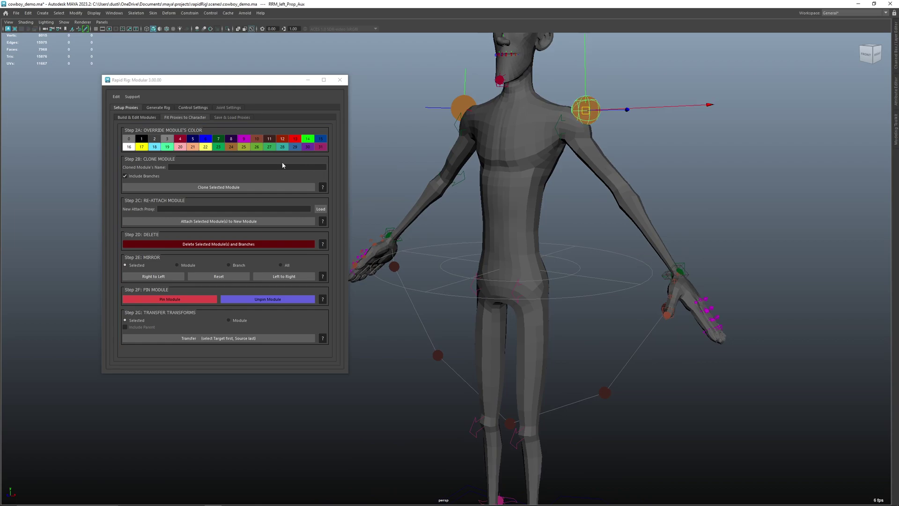
pyautogui.click(283, 147)
# Step: Override the color of the Head module with color 30
pyautogui.keyDown('alt'); pyautogui.moveTo(525, 158); pyautogui.dragTo(528, 117); pyautogui.keyUp('alt')
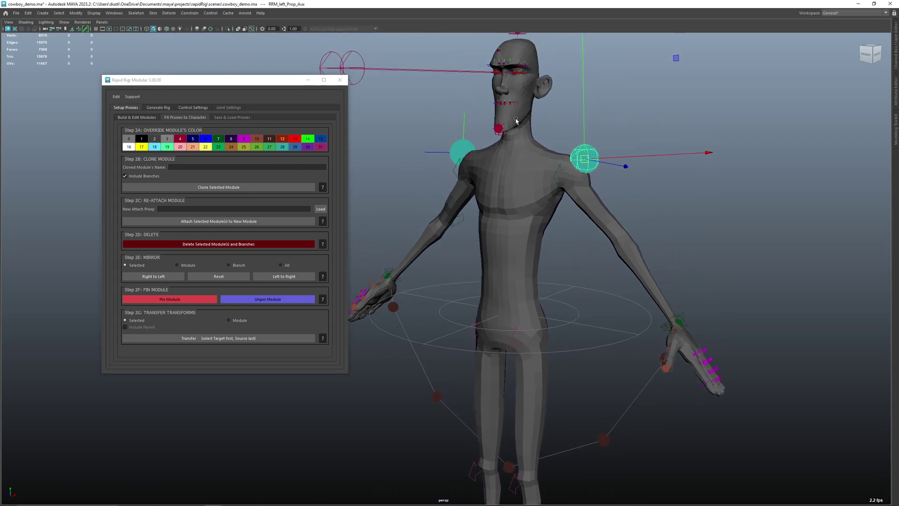
pyautogui.click(498, 129)
pyautogui.click(308, 146)
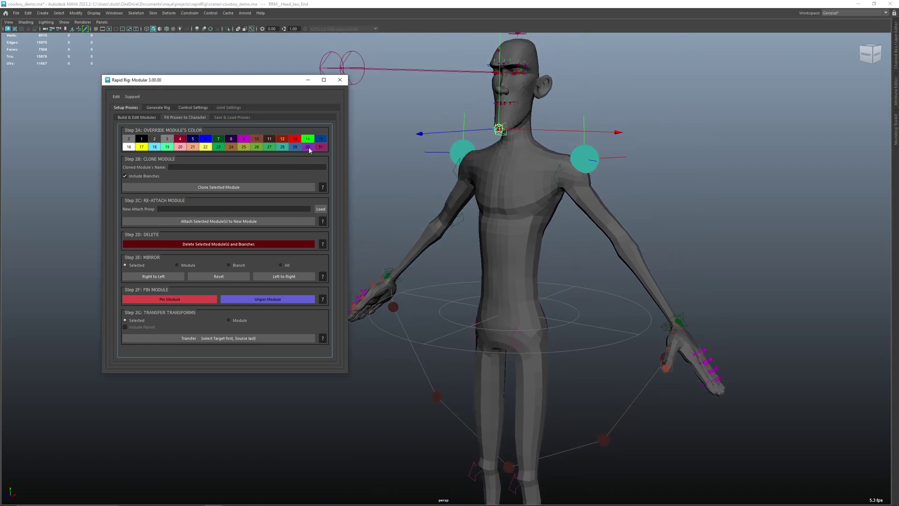
pyautogui.click(396, 107)
pyautogui.keyDown('alt'); pyautogui.moveTo(398, 108); pyautogui.dragTo(423, 229); pyautogui.keyUp('alt')
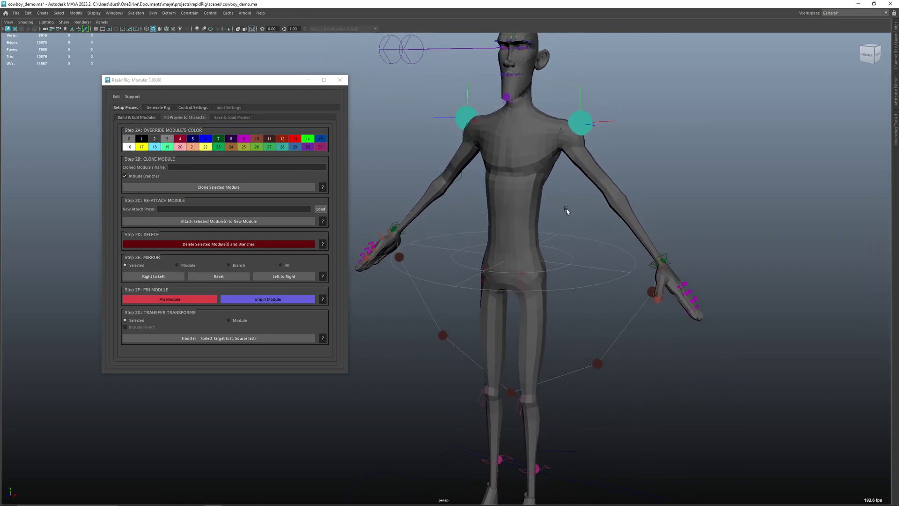
pyautogui.keyDown('alt'); pyautogui.moveTo(567, 210); pyautogui.dragTo(716, 198); pyautogui.keyUp('alt')
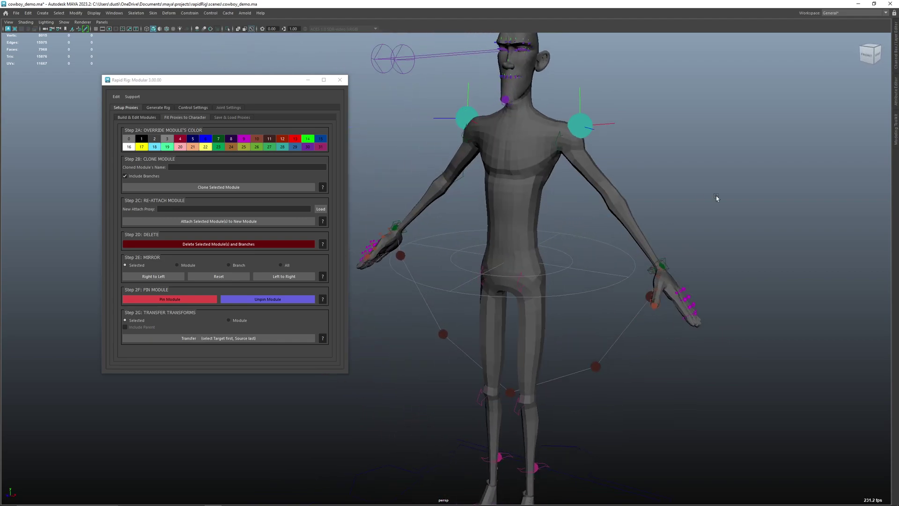
# Step: Undo the color overrides on the Head, Prop and Thumb modules
pyautogui.hotkey('ctrl', 'z')
pyautogui.hotkey('ctrl', 'z')
pyautogui.hotkey('ctrl', 'z')
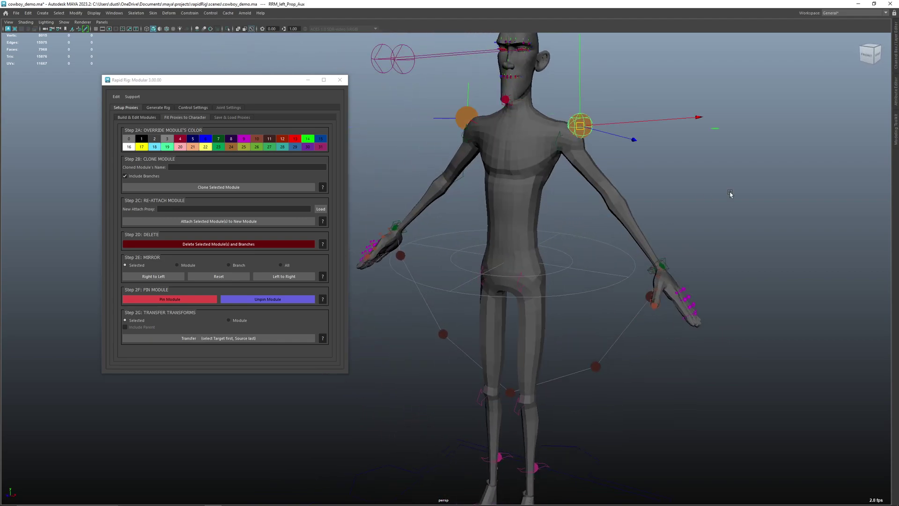
pyautogui.keyDown('alt'); pyautogui.moveTo(684, 187); pyautogui.dragTo(609, 202, button='right'); pyautogui.keyUp('alt')
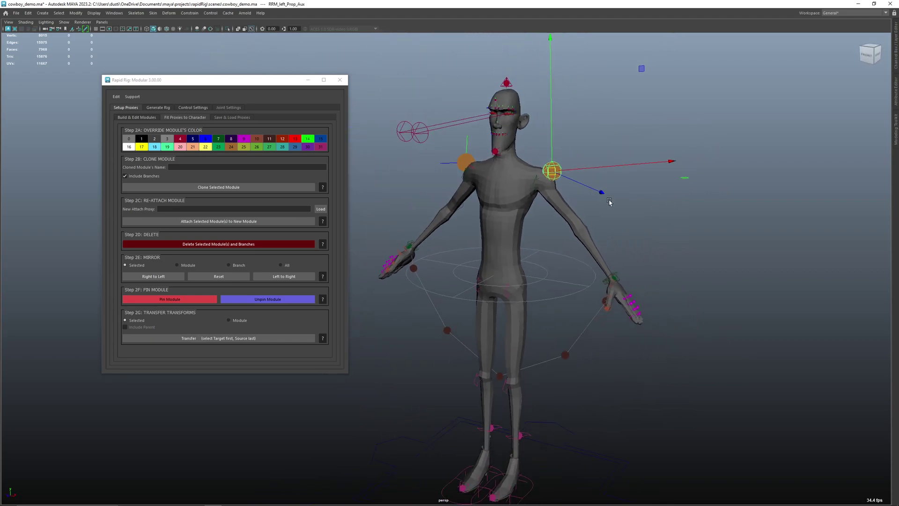
pyautogui.click(650, 203)
pyautogui.hotkey('ctrl', 'z')
pyautogui.hotkey('ctrl', 'z')
pyautogui.hotkey('ctrl', 'z')
pyautogui.hotkey('ctrl', 'z')
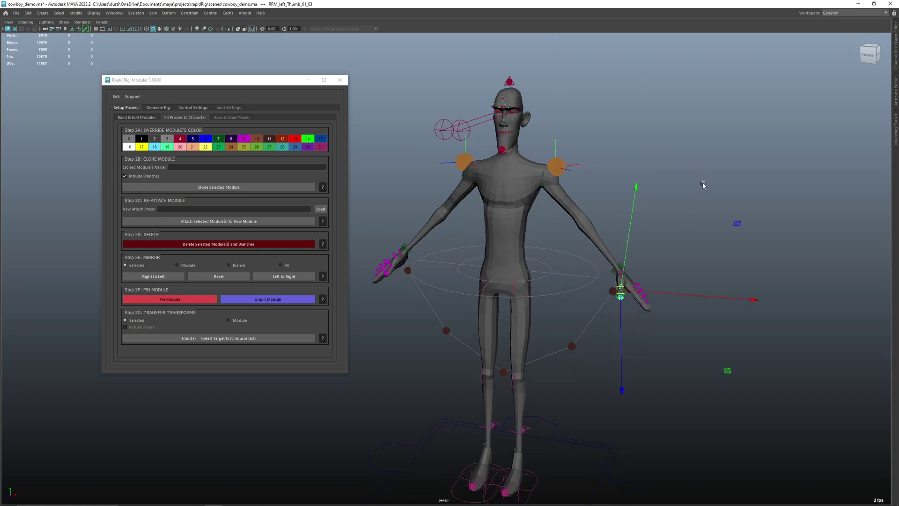
# Step: Rotate the left leg's ground proxy outward about the vertical axis
pyautogui.click(603, 282)
pyautogui.keyDown('alt'); pyautogui.moveTo(622, 261); pyautogui.dragTo(604, 203, button='middle'); pyautogui.keyUp('alt')
pyautogui.keyDown('alt'); pyautogui.moveTo(604, 202); pyautogui.dragTo(550, 334); pyautogui.keyUp('alt')
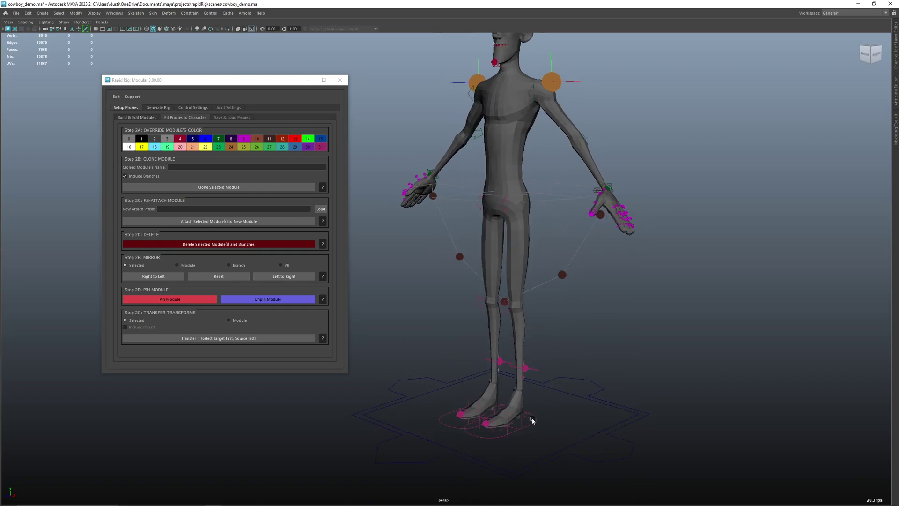
pyautogui.click(533, 425)
pyautogui.press('e')
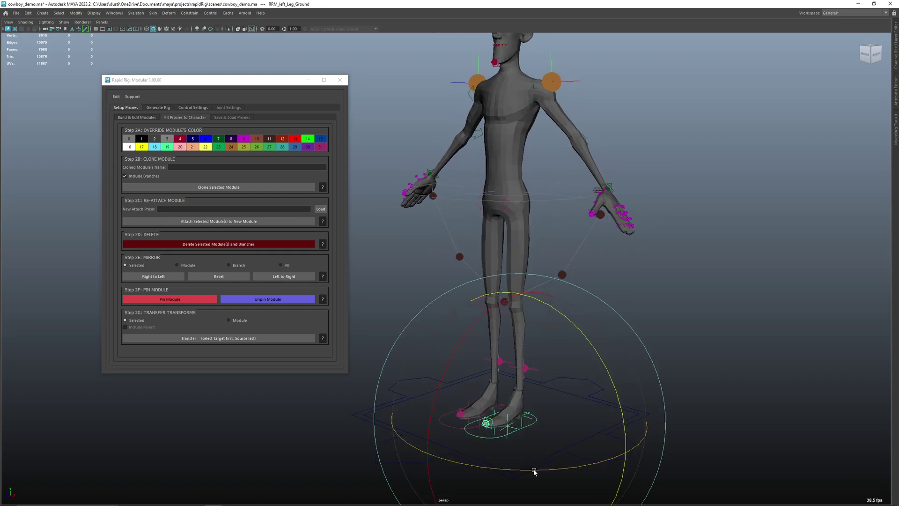
pyautogui.moveTo(533, 469); pyautogui.dragTo(577, 473)
pyautogui.keyDown('alt'); pyautogui.moveTo(500, 440); pyautogui.dragTo(534, 433); pyautogui.keyUp('alt')
# Step: Mirror the proxies from left to right with the mirror scope set to All
pyautogui.click(283, 266)
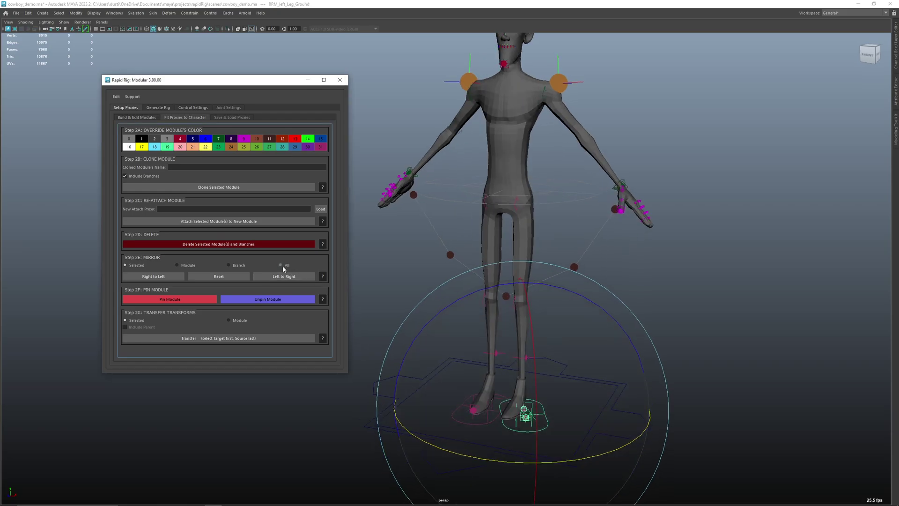
pyautogui.keyDown('alt'); pyautogui.moveTo(473, 309); pyautogui.dragTo(514, 329); pyautogui.keyUp('alt')
pyautogui.press('q')
pyautogui.keyDown('alt'); pyautogui.moveTo(554, 361); pyautogui.dragTo(526, 330); pyautogui.keyUp('alt')
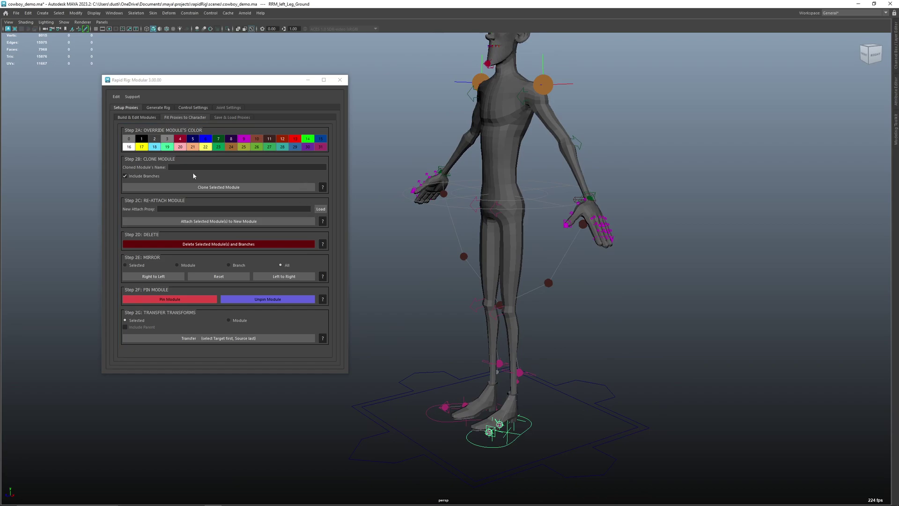
# Step: Clone the selected leg module with its branches under the name HindLeg
pyautogui.click(222, 167)
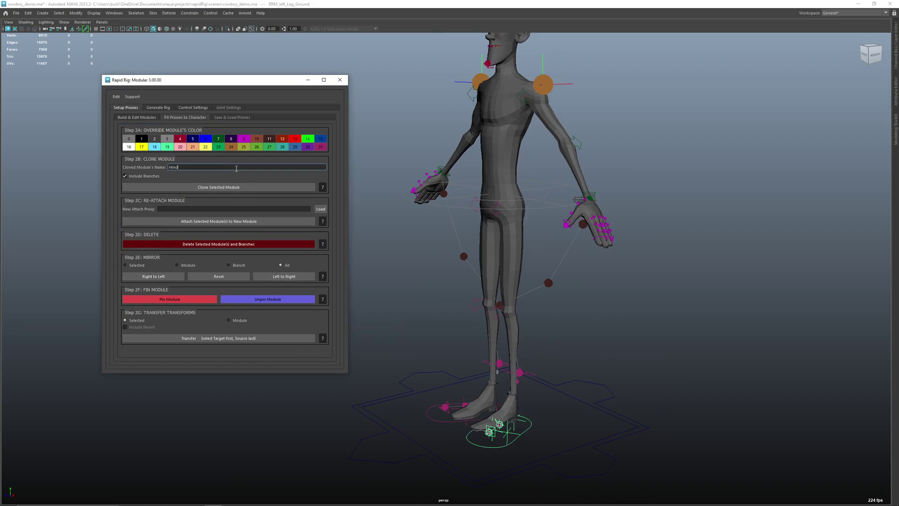
pyautogui.write('HindLeg')
pyautogui.click(182, 190)
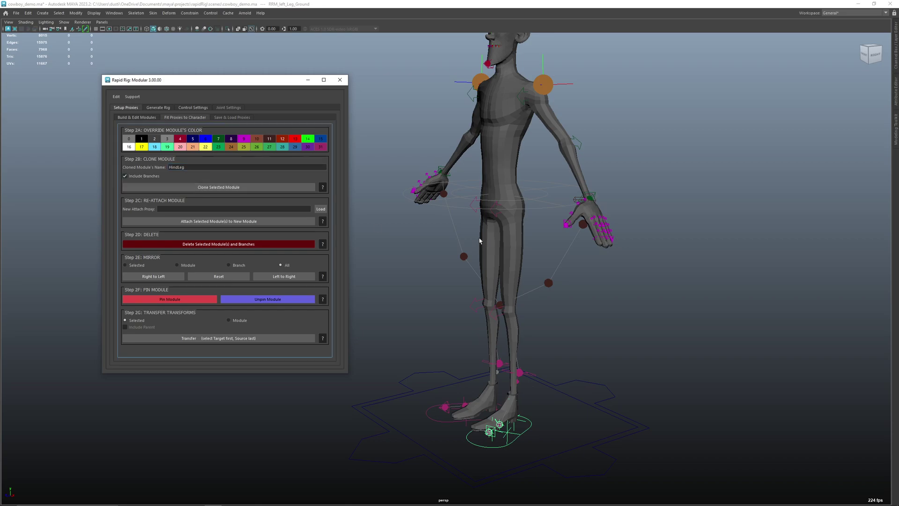
# Step: Move the cloned HindLeg module away from the body to a spot behind the character
pyautogui.keyDown('alt'); pyautogui.moveTo(478, 234); pyautogui.dragTo(458, 227); pyautogui.keyUp('alt')
pyautogui.press('w')
pyautogui.moveTo(425, 197); pyautogui.dragTo(577, 187)
pyautogui.click(730, 296)
pyautogui.keyDown('alt'); pyautogui.moveTo(549, 374); pyautogui.dragTo(569, 400); pyautogui.keyUp('alt')
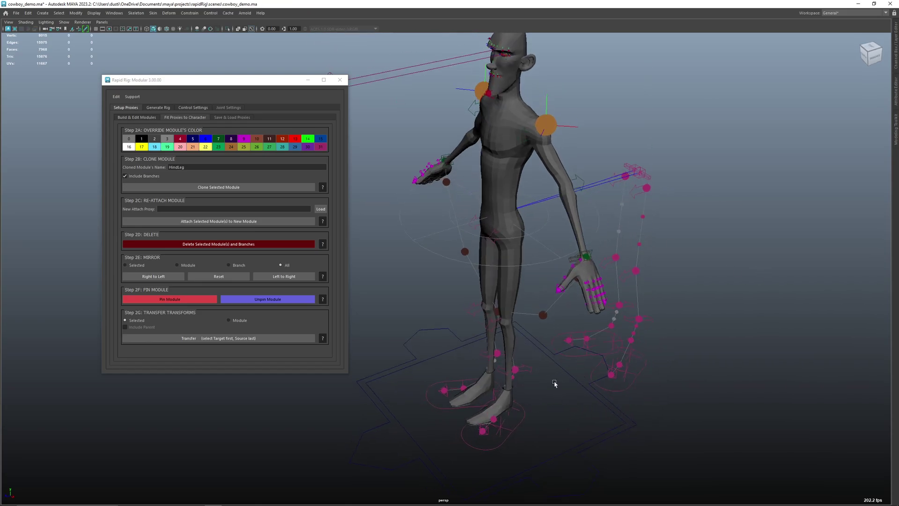
# Step: Show the full interface and compare the channel values of the left HindLeg hip with the original left leg hip
pyautogui.click(646, 191)
pyautogui.hotkey('ctrl', 'space')
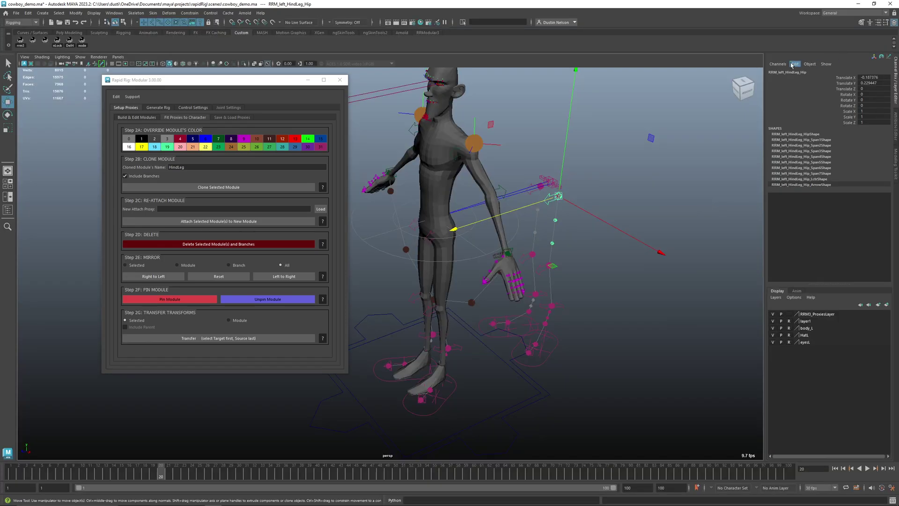
pyautogui.keyDown('alt'); pyautogui.moveTo(457, 257); pyautogui.dragTo(437, 241); pyautogui.keyUp('alt')
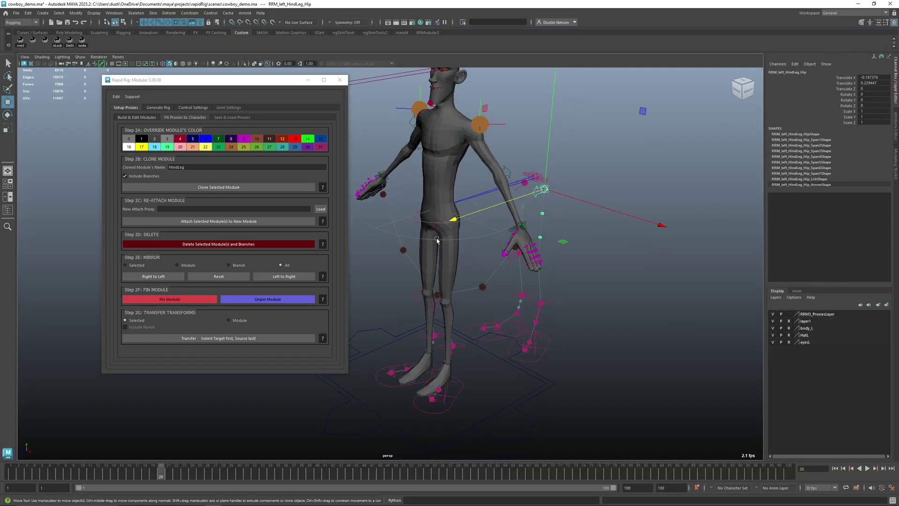
pyautogui.click(435, 232)
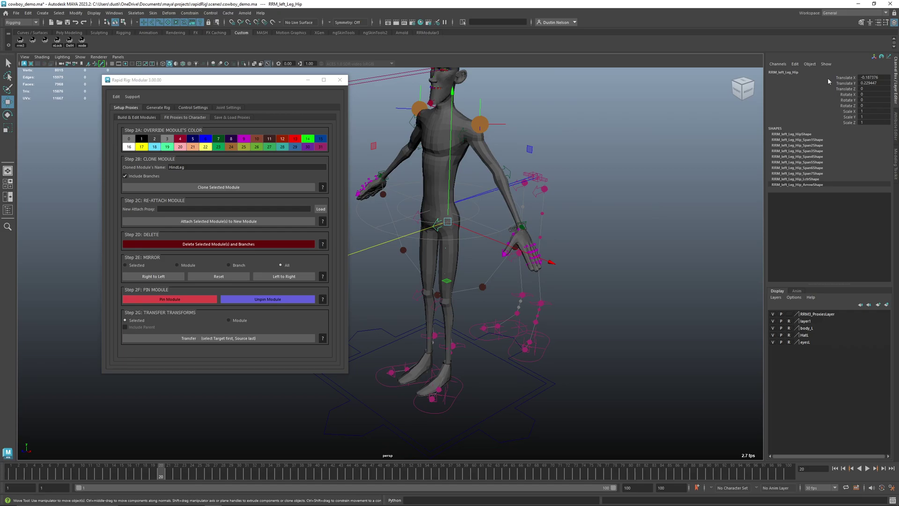
# Step: Inspect the cloned HindLeg module behind the character from several angles
pyautogui.keyDown('alt'); pyautogui.moveTo(572, 229); pyautogui.dragTo(561, 234); pyautogui.keyUp('alt')
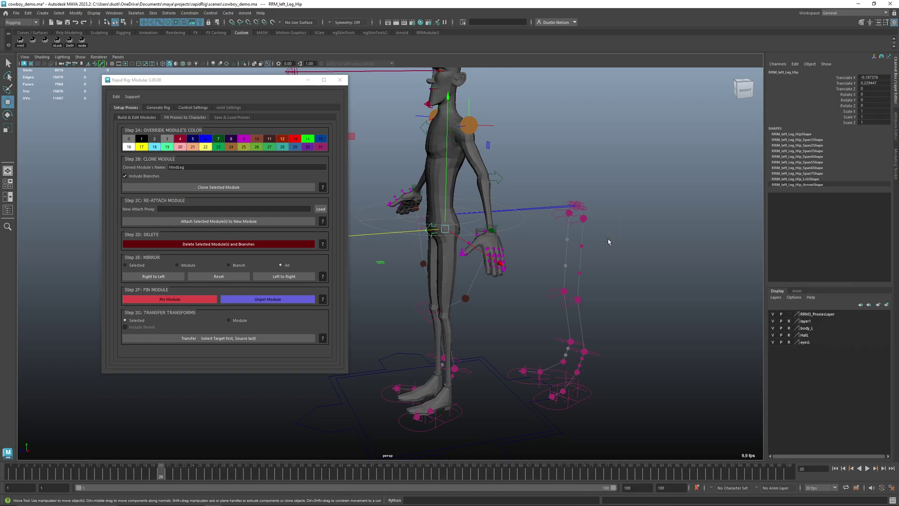
pyautogui.click(610, 243)
pyautogui.keyDown('alt'); pyautogui.moveTo(574, 321); pyautogui.dragTo(600, 313); pyautogui.keyUp('alt')
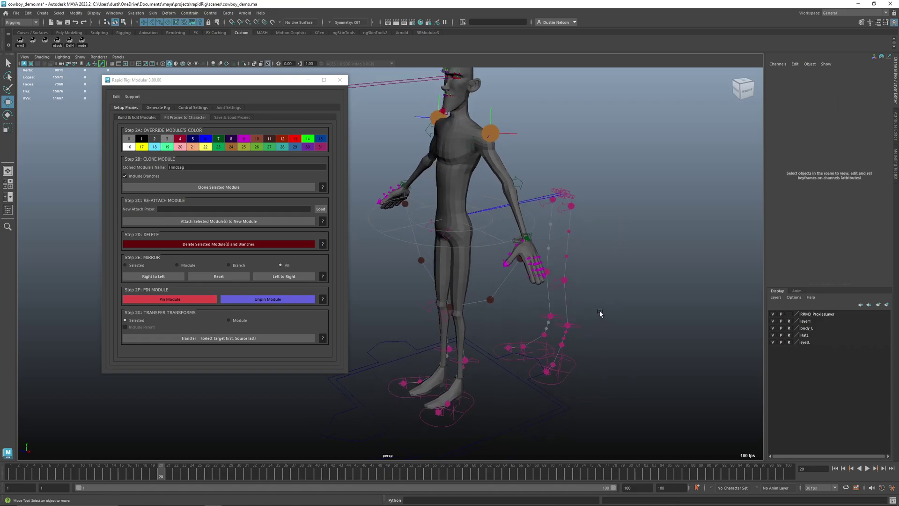
pyautogui.keyDown('alt'); pyautogui.moveTo(558, 245); pyautogui.dragTo(555, 293, button='middle'); pyautogui.keyUp('alt')
pyautogui.keyDown('alt'); pyautogui.moveTo(554, 292); pyautogui.dragTo(540, 269); pyautogui.keyUp('alt')
pyautogui.keyDown('alt'); pyautogui.moveTo(533, 270); pyautogui.dragTo(534, 241, button='middle'); pyautogui.keyUp('alt')
pyautogui.keyDown('alt'); pyautogui.moveTo(533, 240); pyautogui.dragTo(562, 210, button='right'); pyautogui.keyUp('alt')
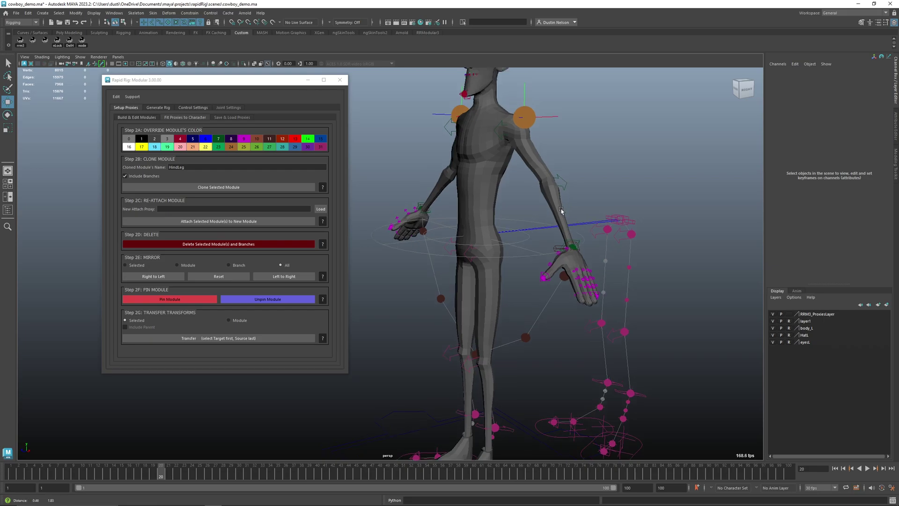
pyautogui.keyDown('alt'); pyautogui.moveTo(562, 211); pyautogui.dragTo(534, 249, button='middle'); pyautogui.keyUp('alt')
pyautogui.keyDown('alt'); pyautogui.moveTo(534, 249); pyautogui.dragTo(550, 249); pyautogui.keyUp('alt')
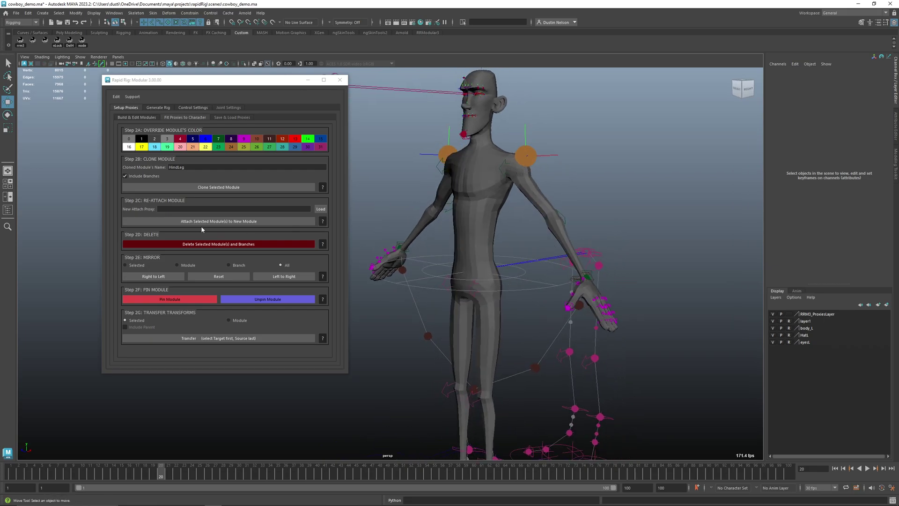
# Step: Select the left arm's shoulder proxy and hide the body_L layer so the proxies can be seen without the mesh
pyautogui.click(504, 167)
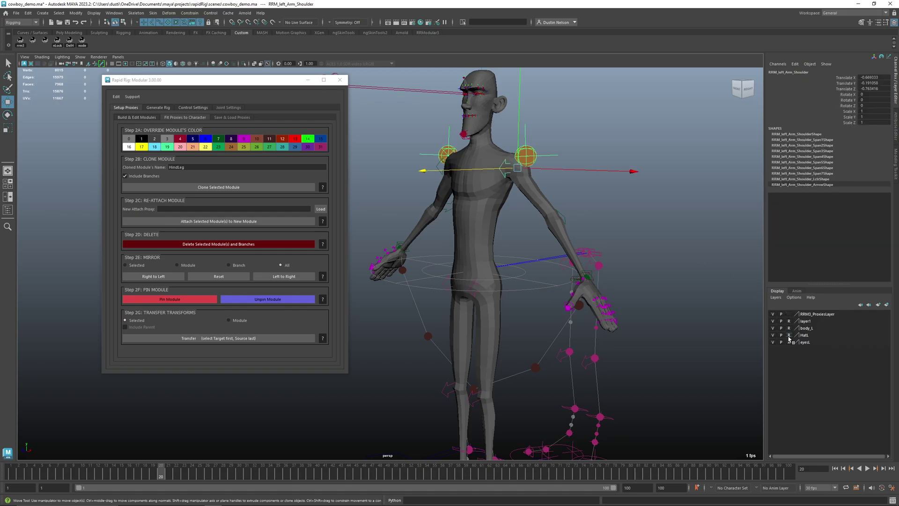
pyautogui.click(773, 328)
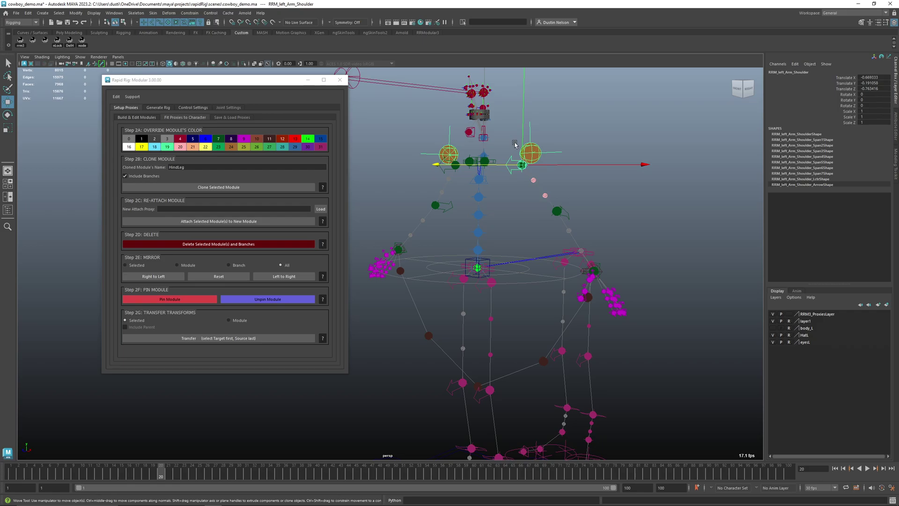
pyautogui.keyDown('alt'); pyautogui.moveTo(542, 152); pyautogui.dragTo(539, 311); pyautogui.keyUp('alt')
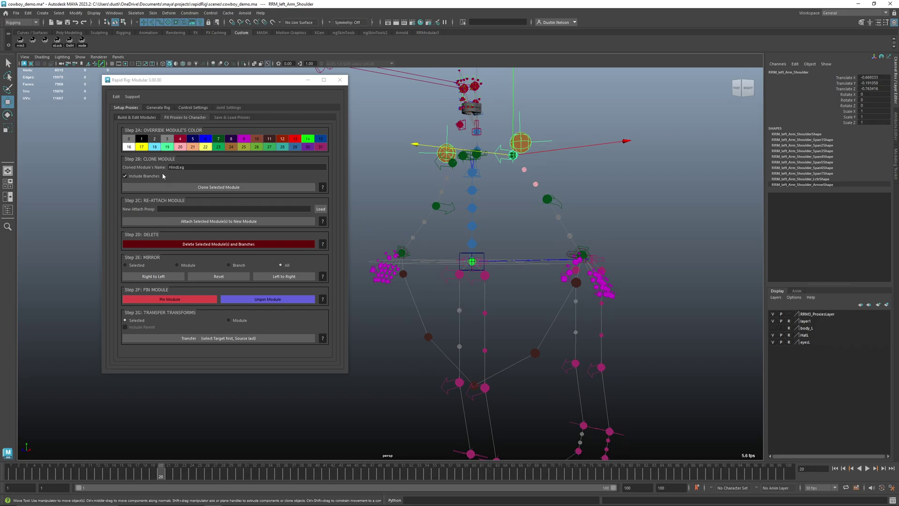
# Step: Clone the left arm module without its branches under the name Arm2 and move the clone behind the body
pyautogui.moveTo(210, 167); pyautogui.dragTo(126, 148)
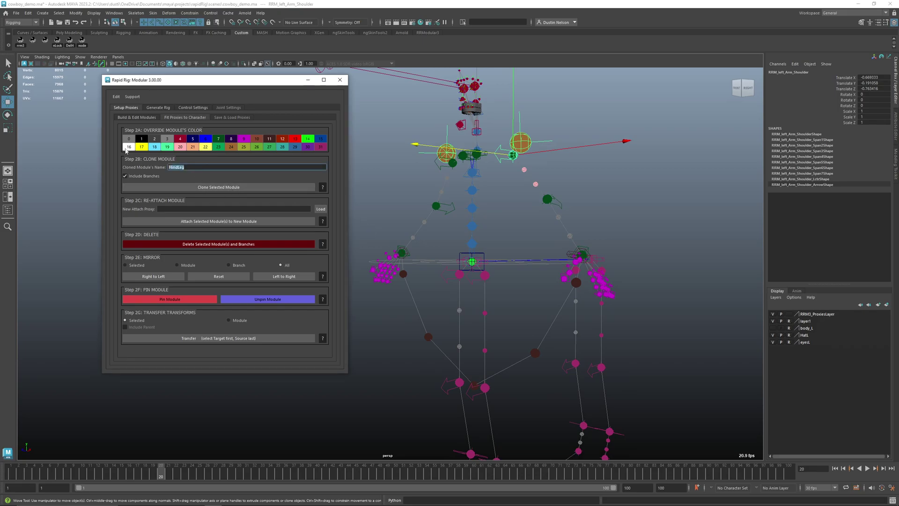
pyautogui.write('Arm2')
pyautogui.click(123, 176)
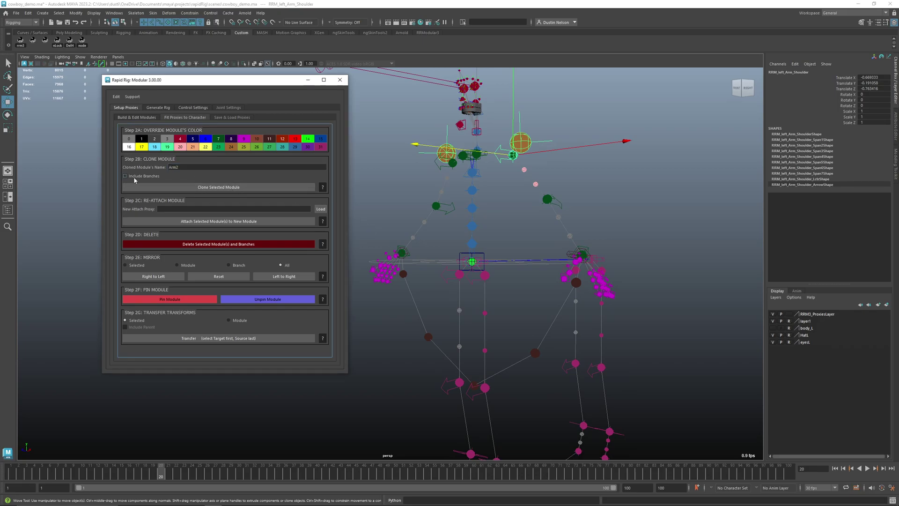
pyautogui.click(190, 187)
pyautogui.moveTo(490, 187)
pyautogui.keyDown('alt'); pyautogui.mouseDown()
pyautogui.moveTo(476, 188)
pyautogui.moveTo(516, 150)
pyautogui.mouseUp(); pyautogui.keyUp('alt')
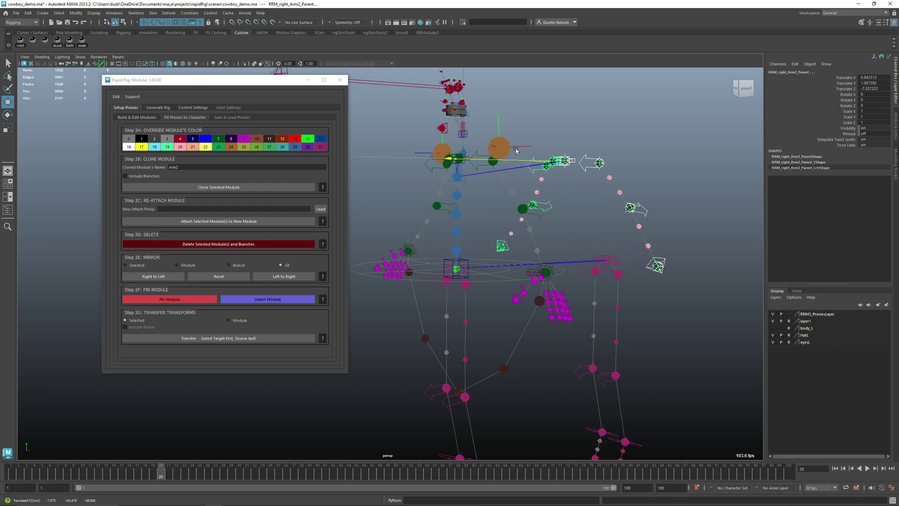
pyautogui.click(724, 165)
pyautogui.keyDown('alt'); pyautogui.moveTo(545, 216); pyautogui.dragTo(571, 219); pyautogui.keyUp('alt')
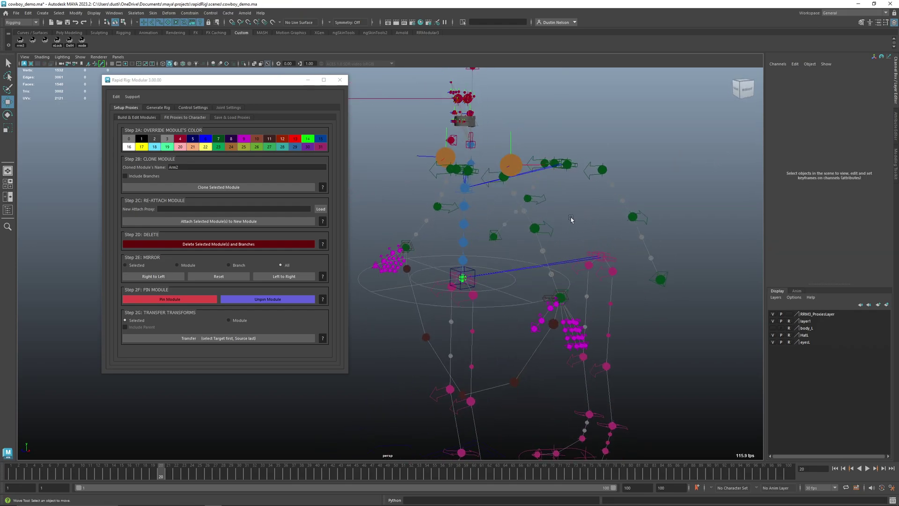
# Step: Start another clone of the original left arm module with its branches included
pyautogui.click(190, 167)
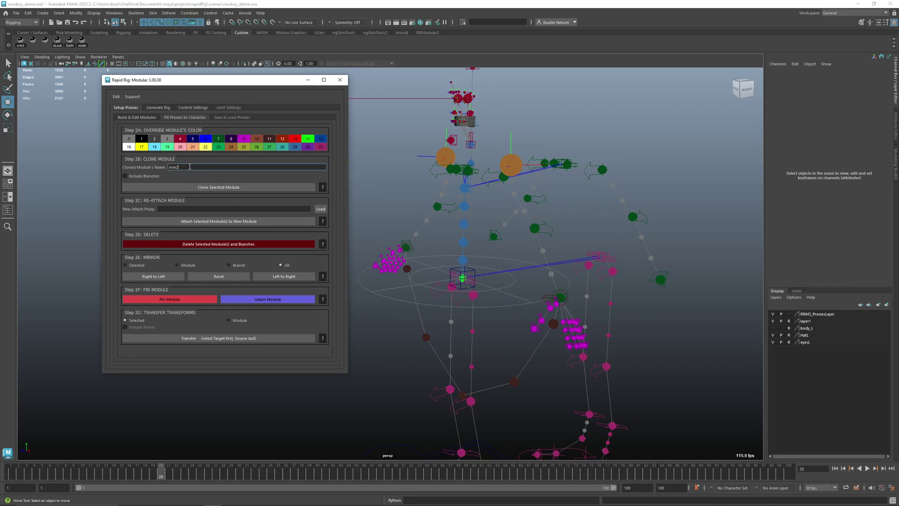
pyautogui.click(150, 176)
pyautogui.keyDown('alt'); pyautogui.moveTo(498, 193); pyautogui.dragTo(502, 184); pyautogui.keyUp('alt')
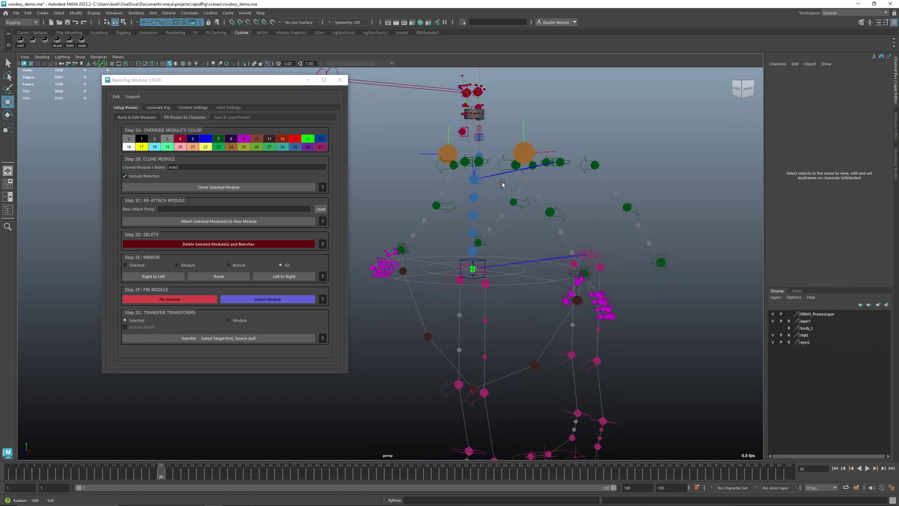
pyautogui.click(504, 162)
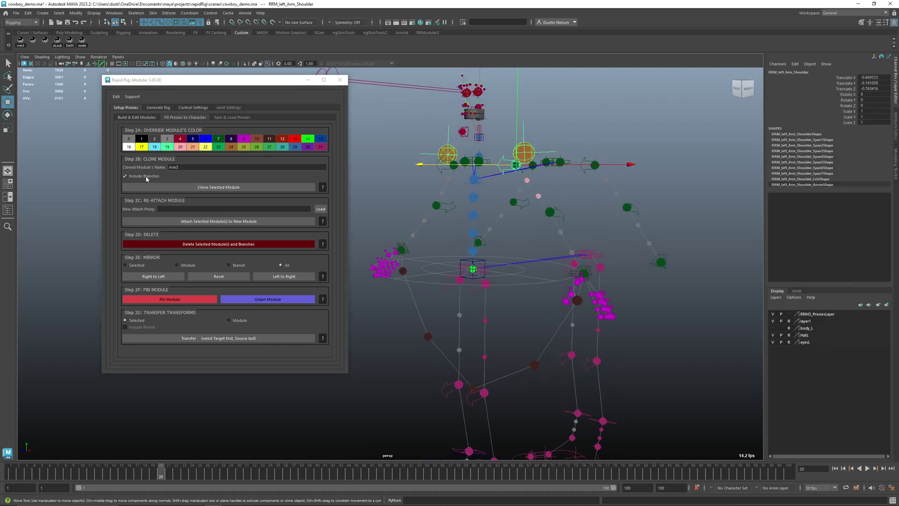
pyautogui.click(221, 187)
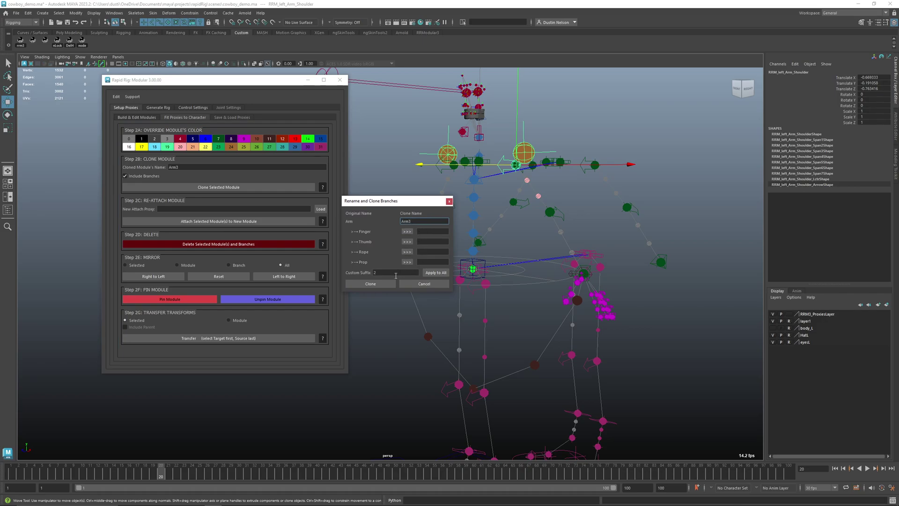
# Step: Apply the suffix 3 to all clone names, giving Arm3, Finger3, Thumb3, Rope3 and Prop3, and create the clones
pyautogui.moveTo(396, 275); pyautogui.dragTo(358, 272)
pyautogui.click(434, 232)
pyautogui.click(407, 232)
pyautogui.click(407, 241)
pyautogui.moveTo(384, 271); pyautogui.dragTo(368, 274)
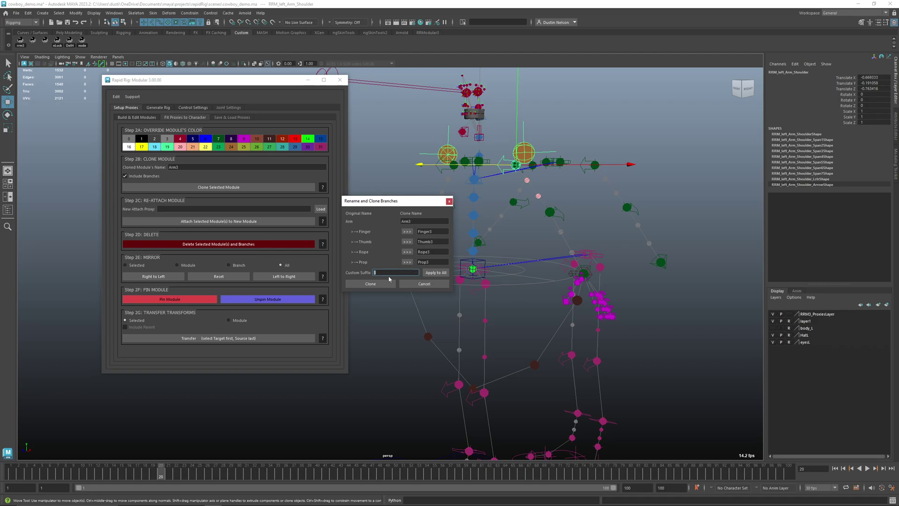
pyautogui.click(433, 274)
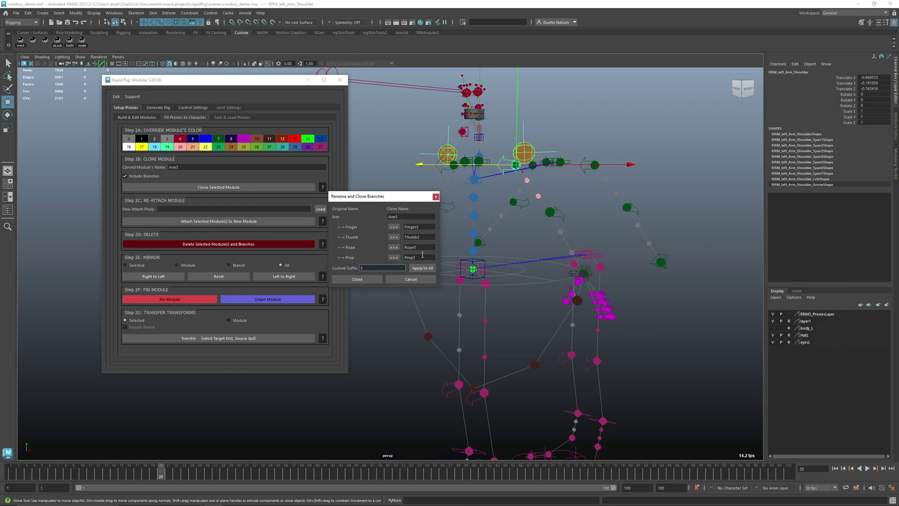
pyautogui.click(344, 279)
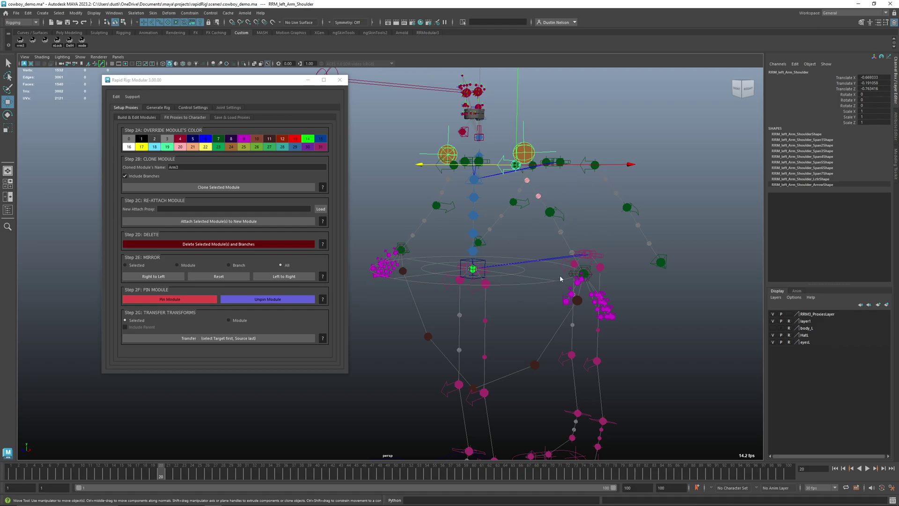
pyautogui.hotkey('ctrl', 'z')
pyautogui.hotkey('ctrl', 'z')
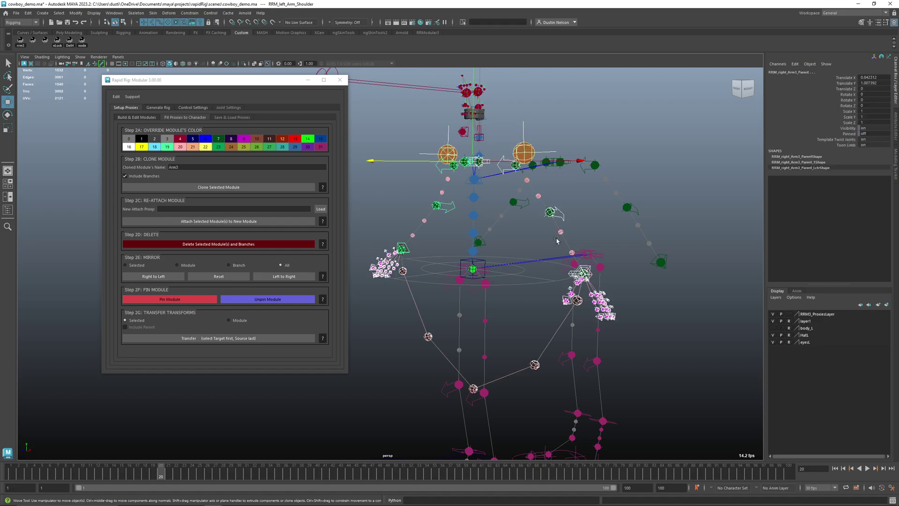
# Step: Move the cloned Arm3 module with its branches forward to a spot in front of the body
pyautogui.keyDown('alt'); pyautogui.moveTo(555, 238); pyautogui.dragTo(533, 212); pyautogui.keyUp('alt')
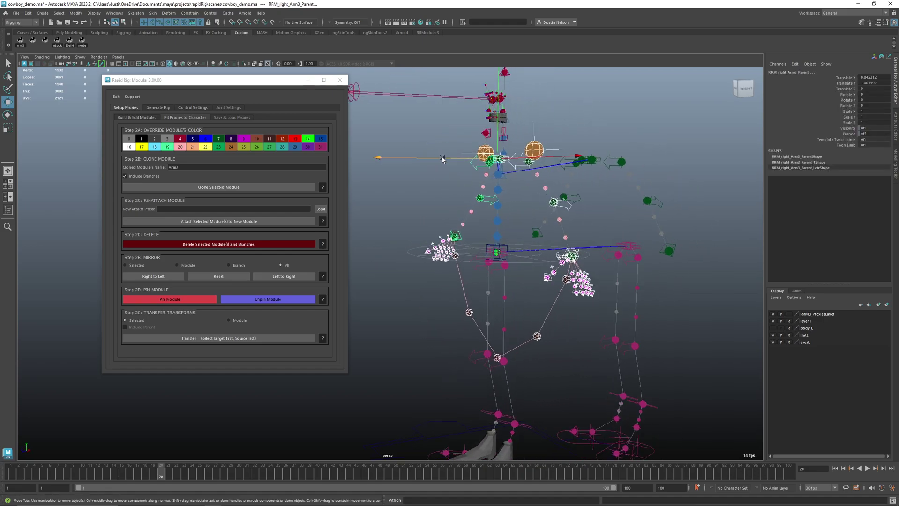
pyautogui.moveTo(429, 159); pyautogui.dragTo(334, 177)
pyautogui.scroll(-3, 480, 225)
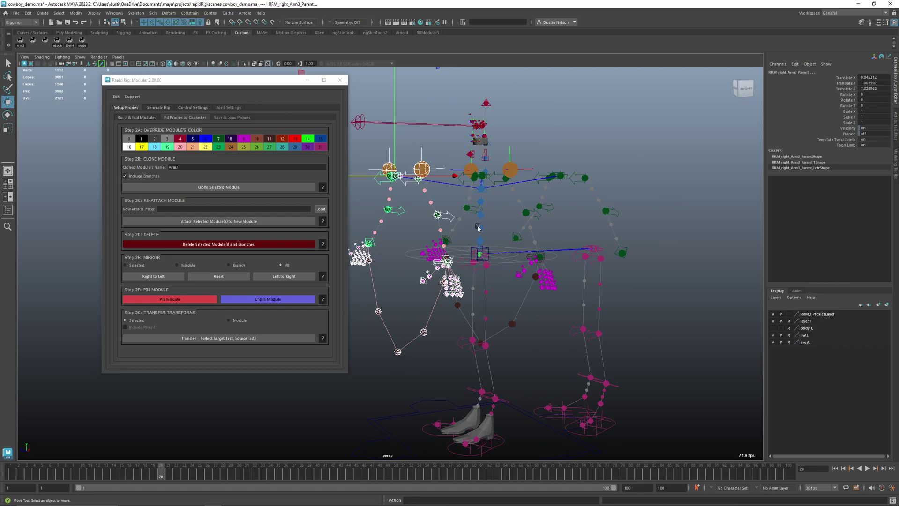
pyautogui.click(495, 217)
# Step: Try moving the Spine_Top proxy to test which modules follow it
pyautogui.keyDown('alt'); pyautogui.moveTo(470, 235); pyautogui.dragTo(502, 211); pyautogui.keyUp('alt')
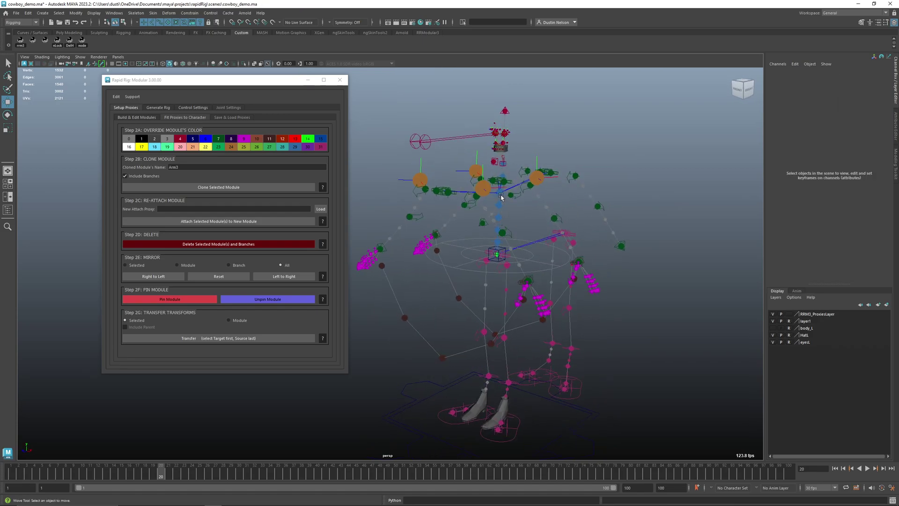
pyautogui.click(504, 194)
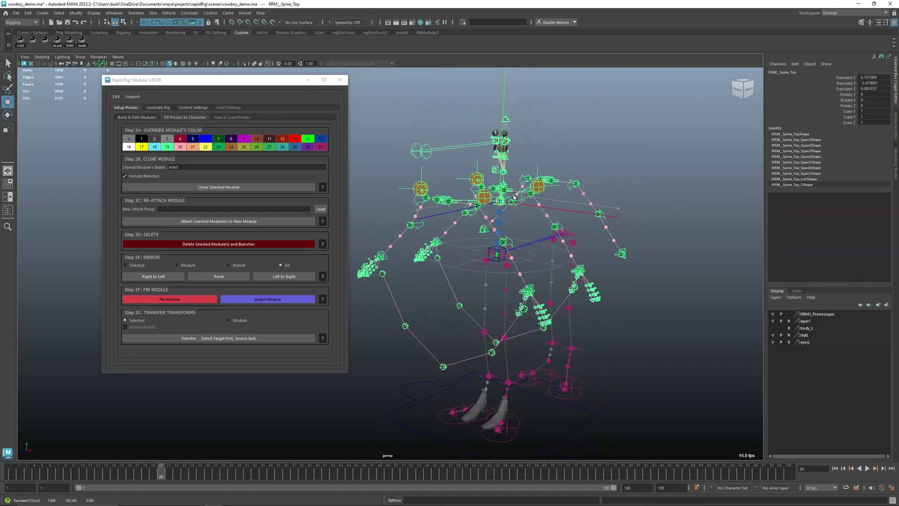
pyautogui.click(565, 273)
pyautogui.keyDown('alt'); pyautogui.moveTo(565, 273); pyautogui.dragTo(537, 270); pyautogui.keyUp('alt')
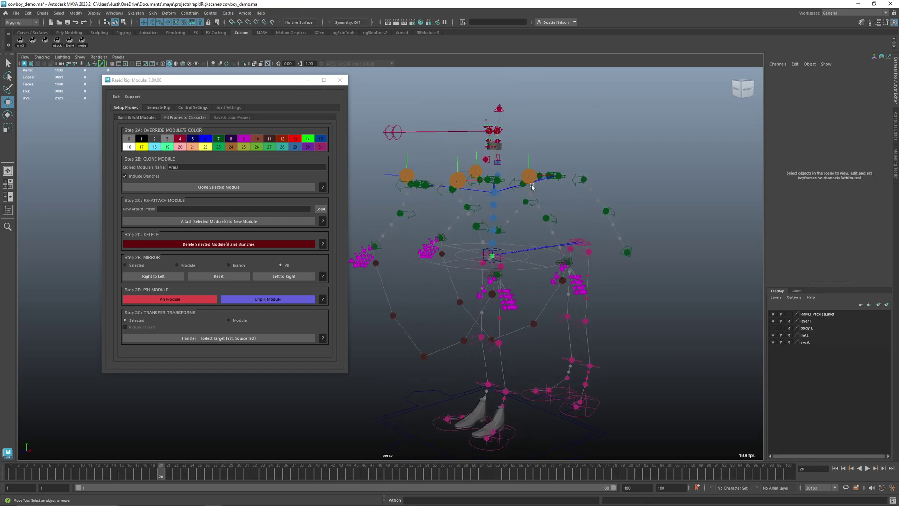
# Step: Load the Spine_03 proxy as the new attach proxy and re-attach the Arm3 module to it
pyautogui.keyDown('alt'); pyautogui.moveTo(481, 196); pyautogui.dragTo(524, 203); pyautogui.keyUp('alt')
pyautogui.click(475, 199)
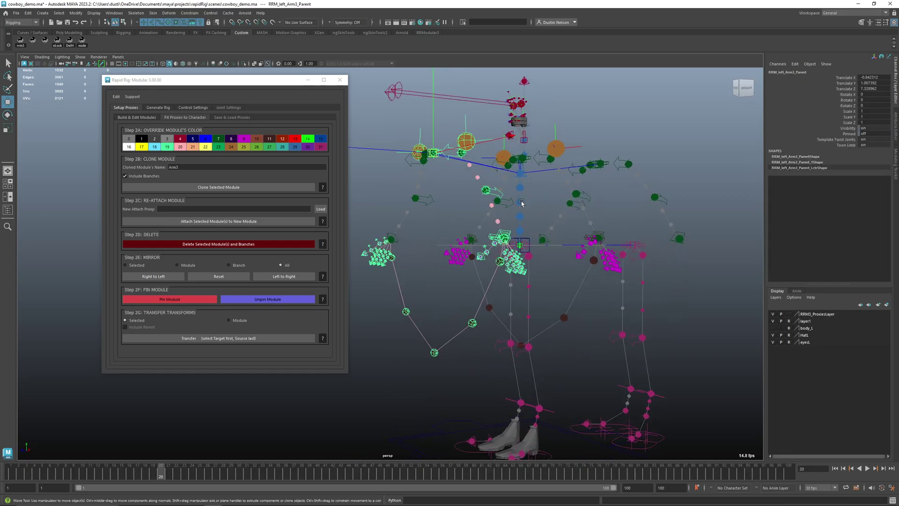
pyautogui.click(520, 202)
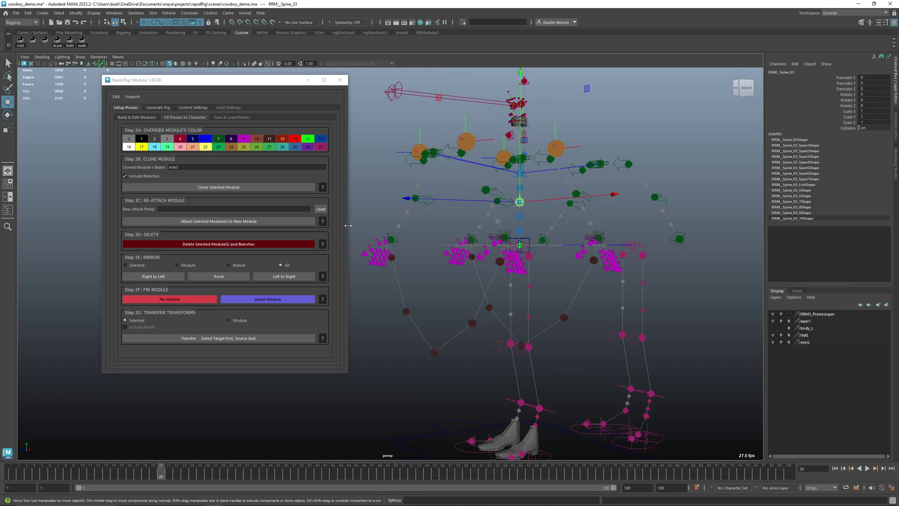
pyautogui.click(326, 210)
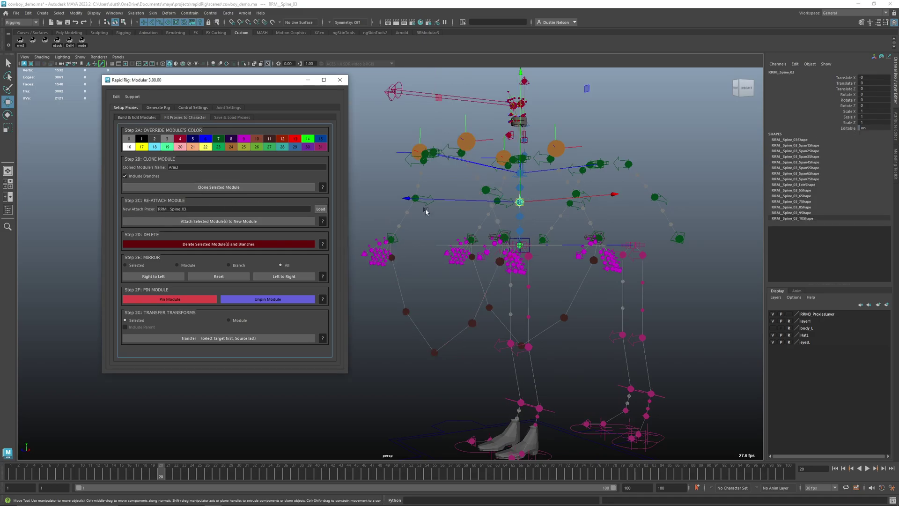
pyautogui.keyDown('alt'); pyautogui.moveTo(463, 220); pyautogui.dragTo(490, 199); pyautogui.keyUp('alt')
pyautogui.click(472, 188)
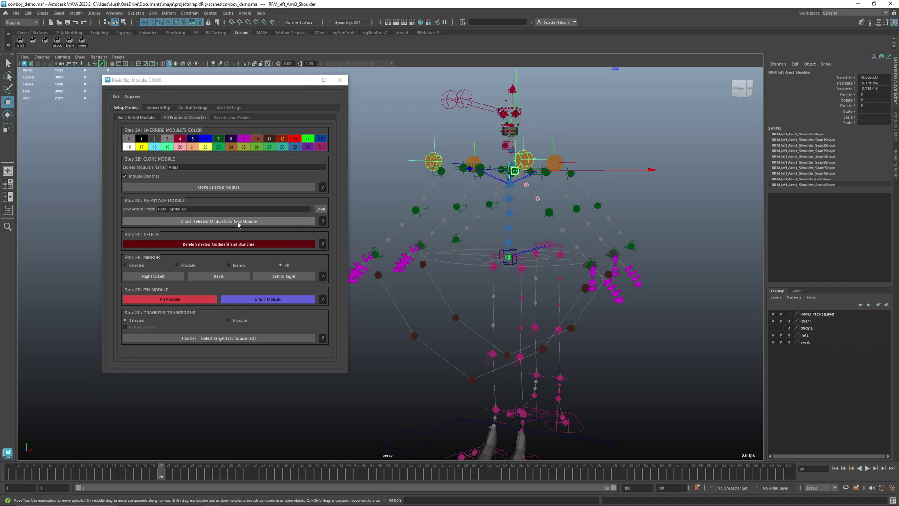
# Step: Try moving the Spine_03 proxy to test the Arm3 attachment, and undo the move
pyautogui.keyDown('alt'); pyautogui.moveTo(463, 216); pyautogui.dragTo(492, 222); pyautogui.keyUp('alt')
pyautogui.click(487, 221)
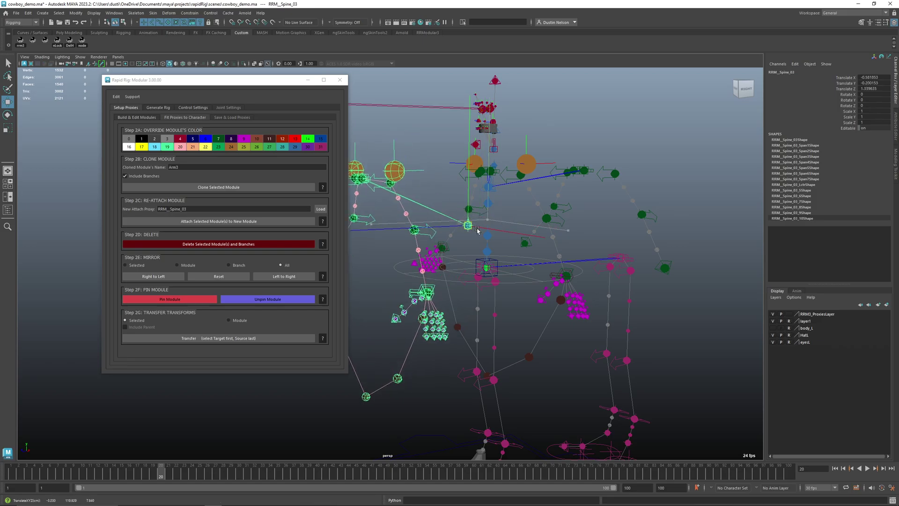
pyautogui.keyDown('alt'); pyautogui.moveTo(484, 219); pyautogui.dragTo(499, 265); pyautogui.keyUp('alt')
pyautogui.hotkey('ctrl', 'z')
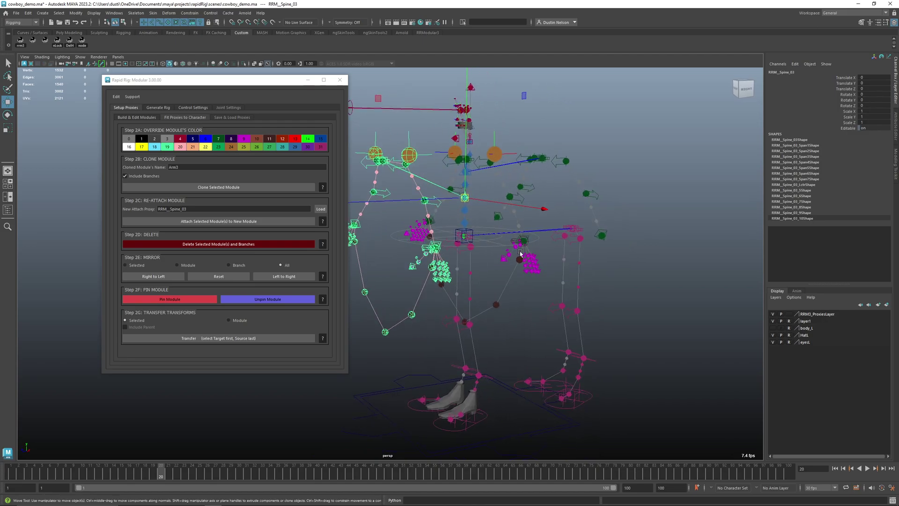
# Step: Load the left Arm2 wrist proxy as the new attach proxy
pyautogui.click(517, 246)
pyautogui.keyDown('alt'); pyautogui.moveTo(515, 260); pyautogui.dragTo(465, 261); pyautogui.keyUp('alt')
pyautogui.press('q')
pyautogui.click(505, 295)
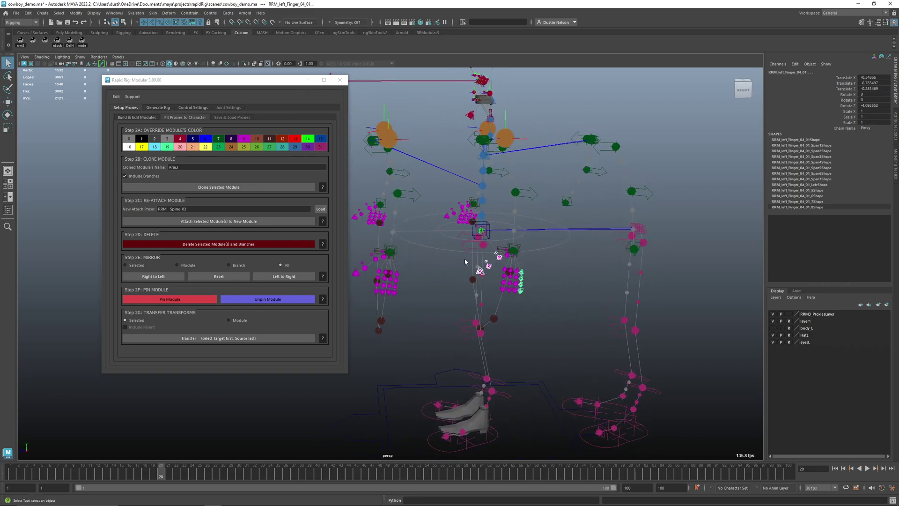
pyautogui.keyDown('alt'); pyautogui.moveTo(627, 255); pyautogui.dragTo(645, 246); pyautogui.keyUp('alt')
pyautogui.click(647, 245)
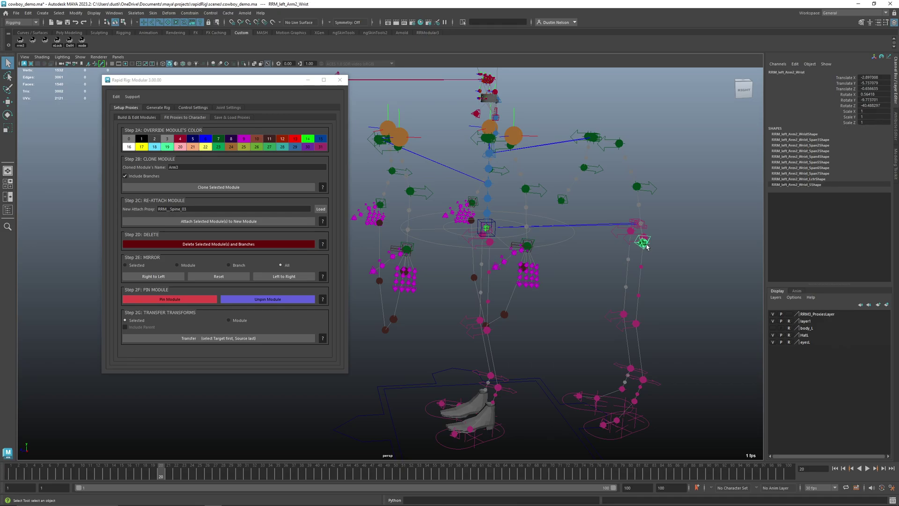
pyautogui.click(320, 209)
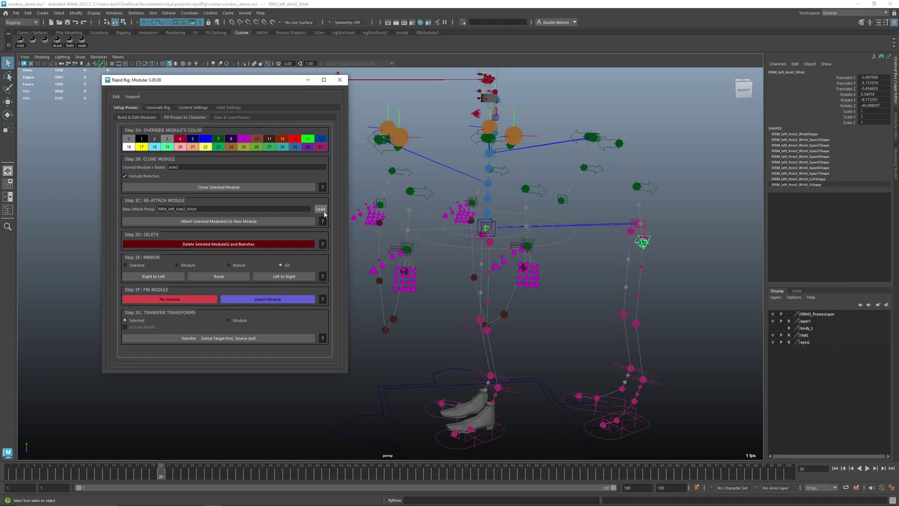
# Step: Select a left finger proxy and a left thumb proxy and attach their modules to the Arm2 wrist
pyautogui.keyDown('alt'); pyautogui.moveTo(649, 247); pyautogui.dragTo(555, 266); pyautogui.keyUp('alt')
pyautogui.click(554, 264)
pyautogui.keyDown('shift'); pyautogui.click(535, 250); pyautogui.keyUp('shift')
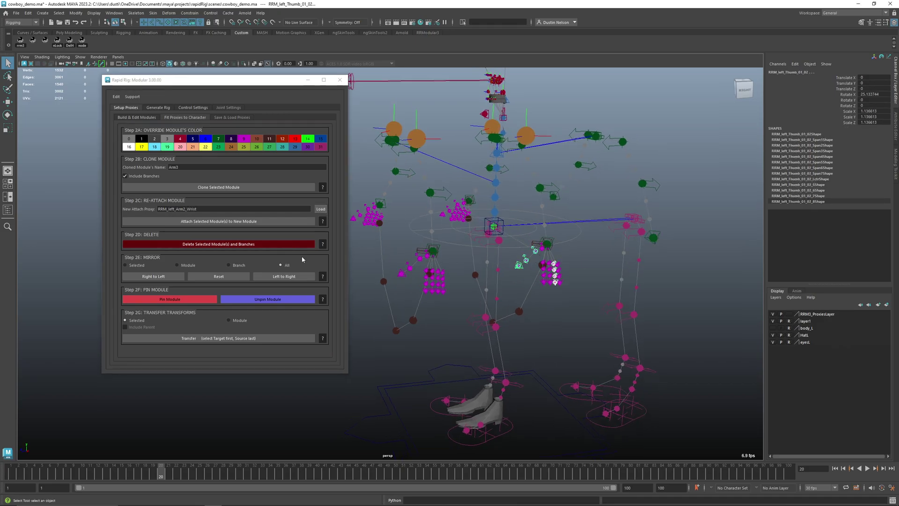
pyautogui.click(265, 224)
pyautogui.keyDown('alt'); pyautogui.moveTo(532, 264); pyautogui.dragTo(535, 267); pyautogui.keyUp('alt')
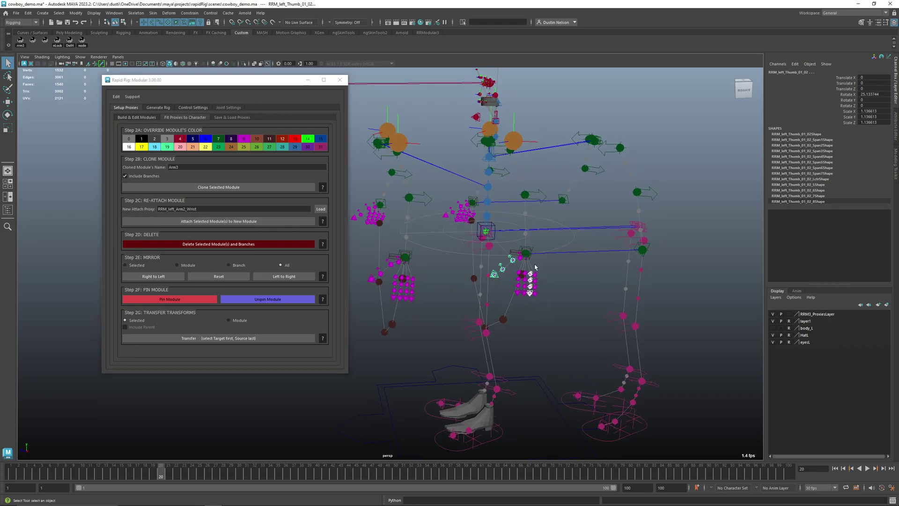
# Step: Try moving the left Arm2 wrist proxy outward to test the attached finger and thumb modules
pyautogui.click(543, 264)
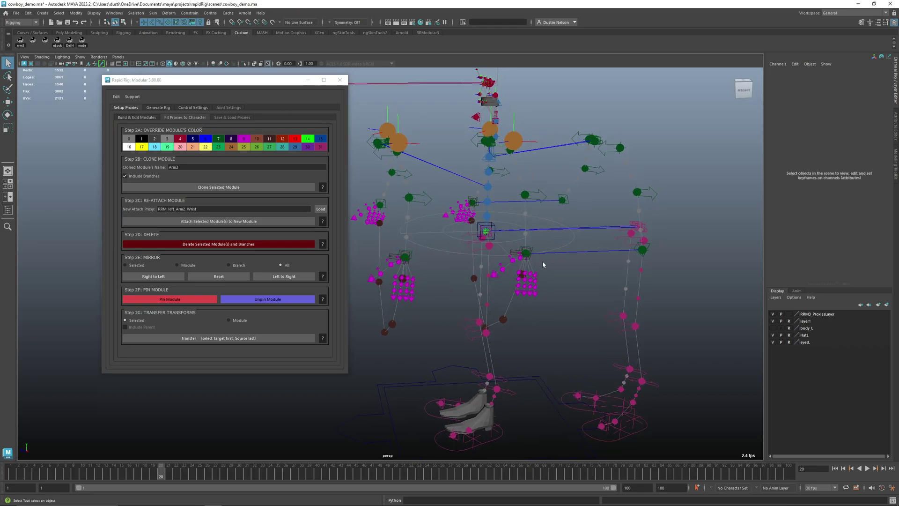
pyautogui.click(520, 254)
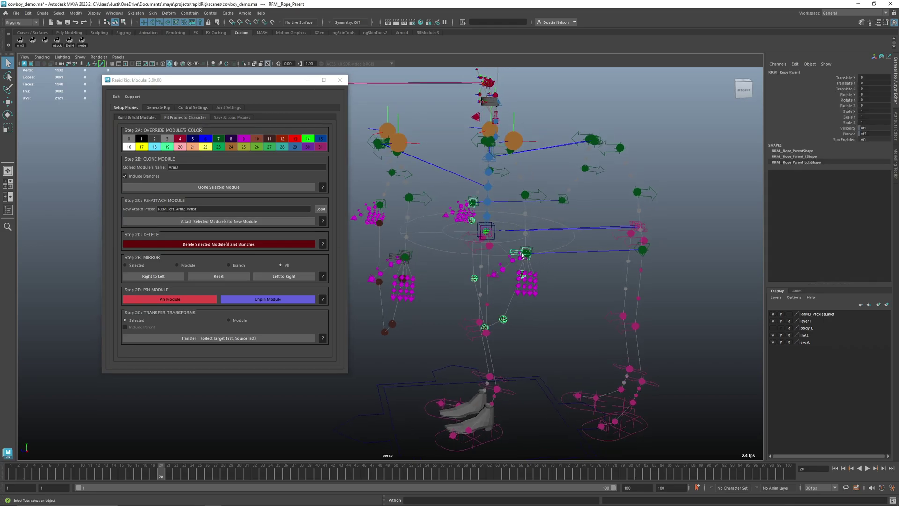
pyautogui.click(641, 252)
pyautogui.press('w')
pyautogui.moveTo(619, 255); pyautogui.dragTo(655, 273, button='middle')
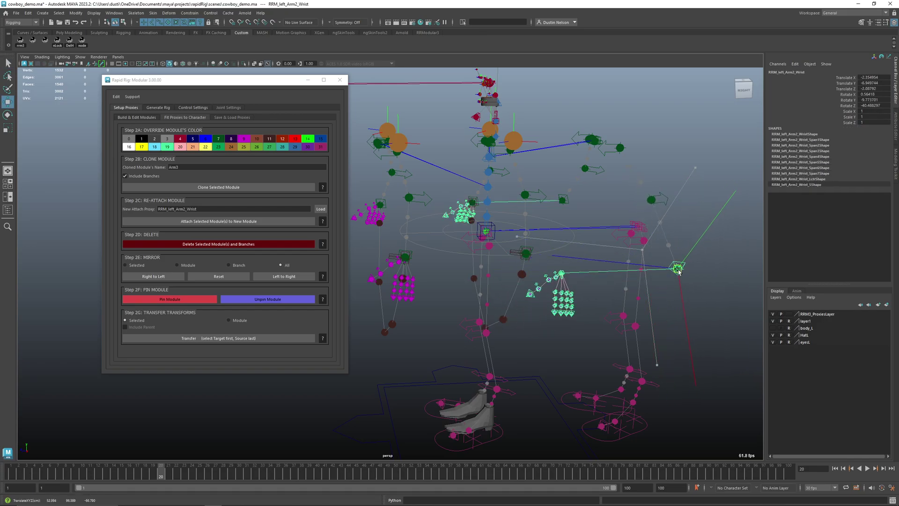
pyautogui.click(564, 201)
pyautogui.keyDown('alt'); pyautogui.moveTo(609, 174); pyautogui.dragTo(594, 269); pyautogui.keyUp('alt')
pyautogui.click(582, 268)
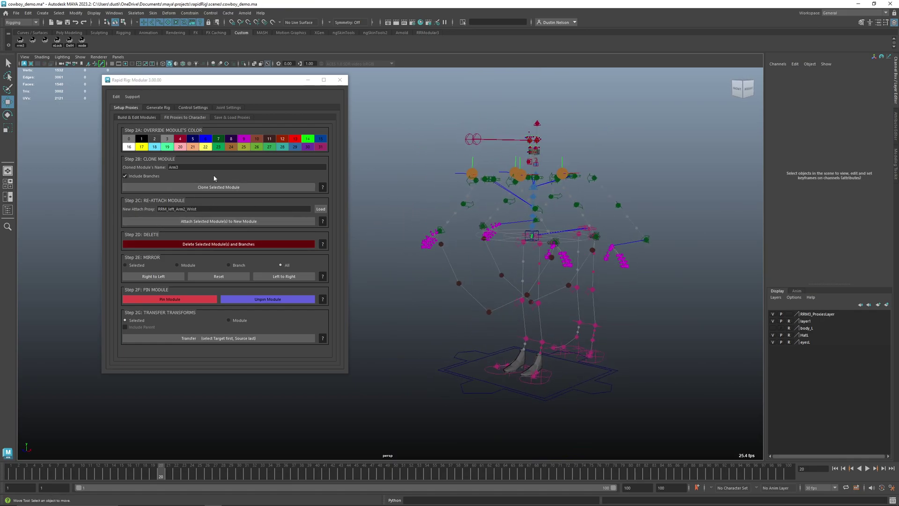
pyautogui.keyDown('alt'); pyautogui.moveTo(607, 264); pyautogui.dragTo(598, 255); pyautogui.keyUp('alt')
pyautogui.keyDown('alt'); pyautogui.moveTo(598, 255); pyautogui.dragTo(630, 285, button='right'); pyautogui.keyUp('alt')
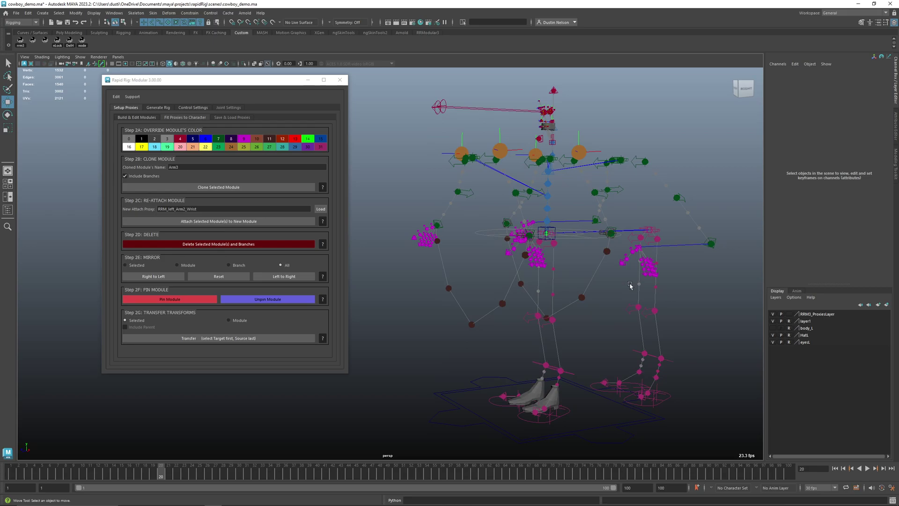
pyautogui.keyDown('alt'); pyautogui.moveTo(630, 285); pyautogui.dragTo(614, 288); pyautogui.keyUp('alt')
# Step: Undo the test move of the left Arm2 wrist proxy
pyautogui.hotkey('ctrl', 'z')
pyautogui.press('z')
pyautogui.press('z')
pyautogui.press('z')
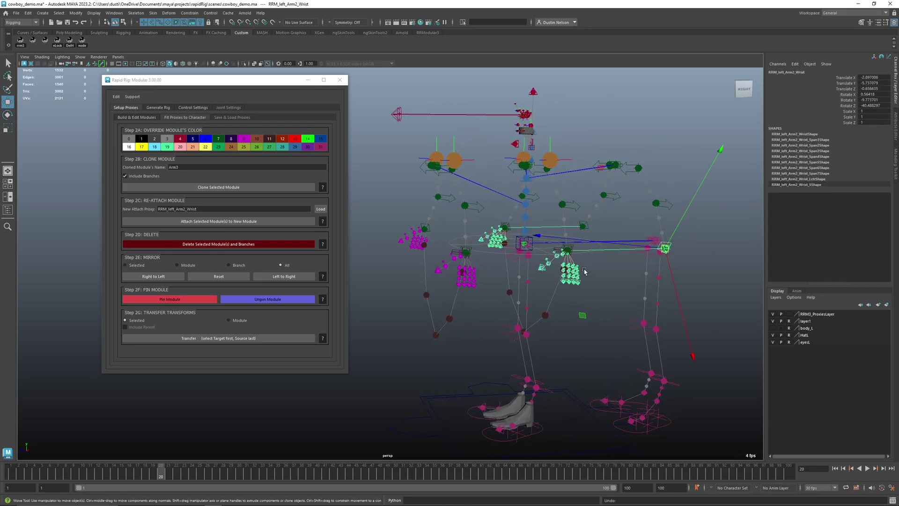
pyautogui.press('z')
pyautogui.press('z')
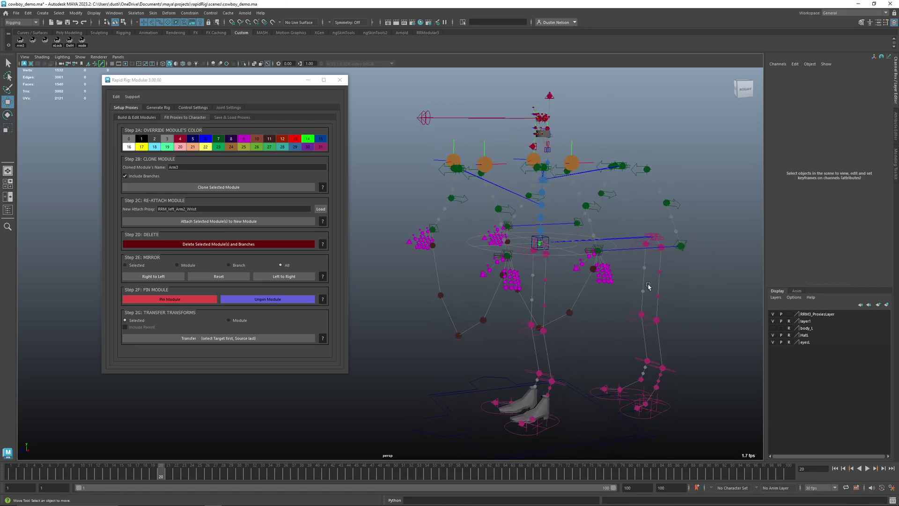
# Step: Select the left Arm2 shoulder, left Arm3 elbow and left HindLeg knee proxies and delete their modules and branches
pyautogui.click(679, 251)
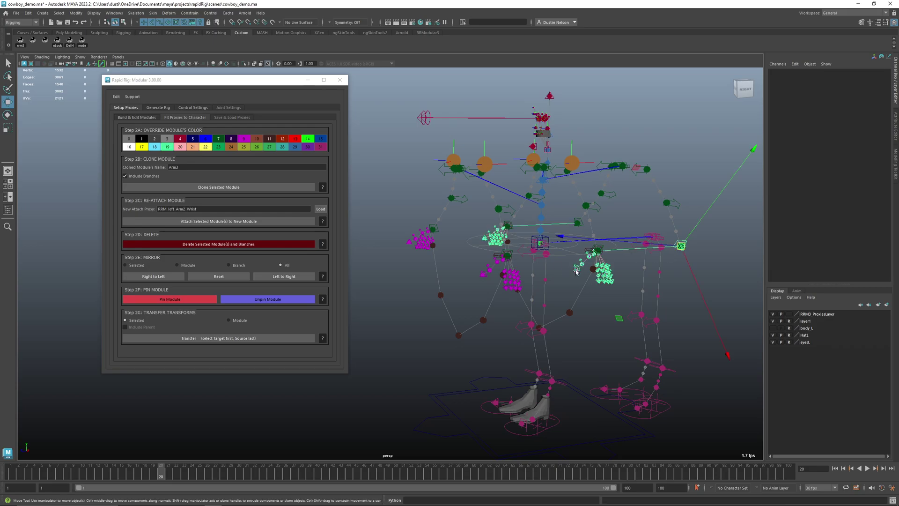
pyautogui.keyDown('alt'); pyautogui.moveTo(508, 276); pyautogui.dragTo(476, 260); pyautogui.keyUp('alt')
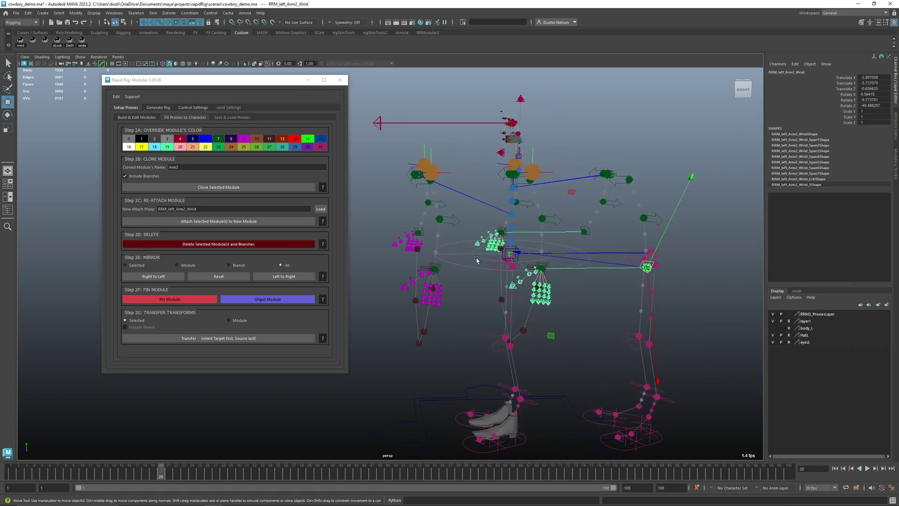
pyautogui.click(630, 181)
pyautogui.keyDown('alt'); pyautogui.moveTo(629, 181); pyautogui.dragTo(472, 217); pyautogui.keyUp('alt')
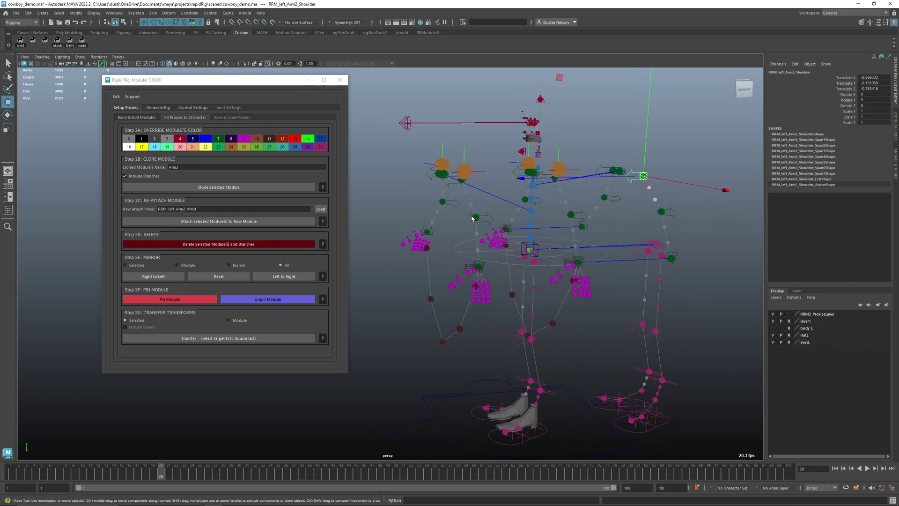
pyautogui.press('Down')
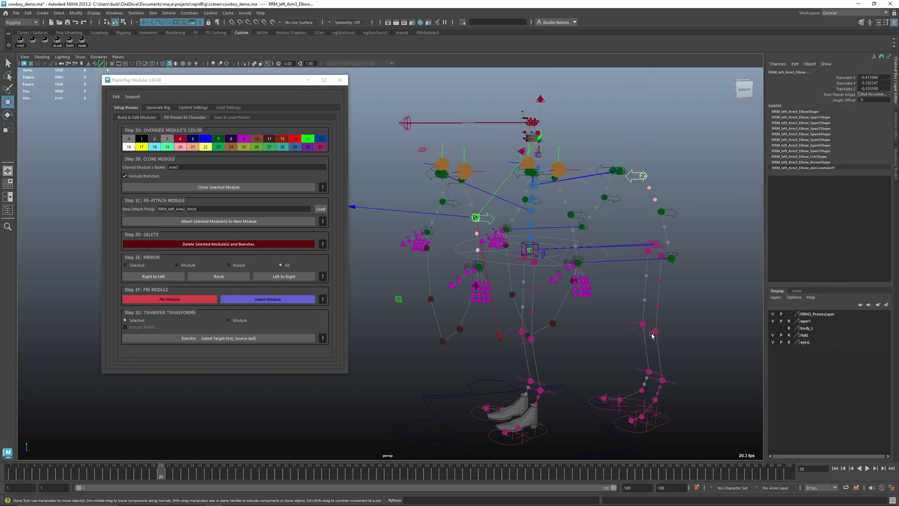
pyautogui.click(651, 333)
pyautogui.click(257, 244)
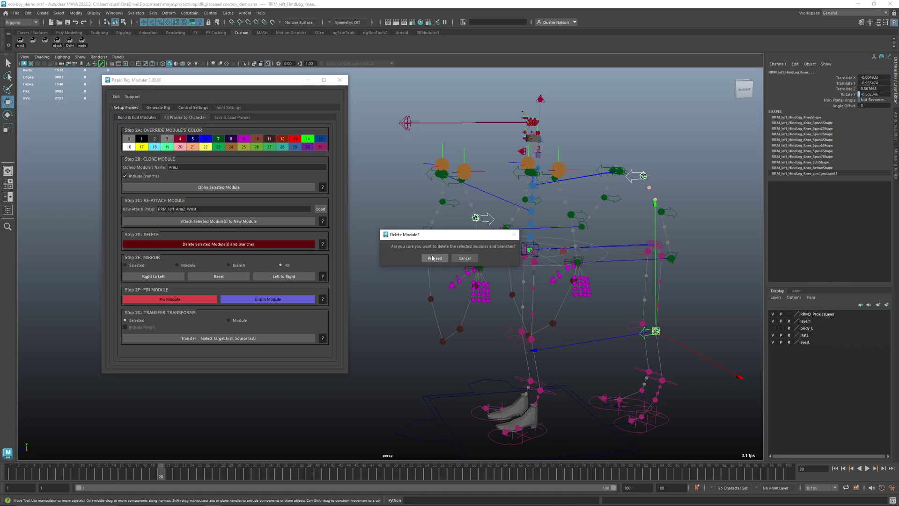
pyautogui.click(434, 258)
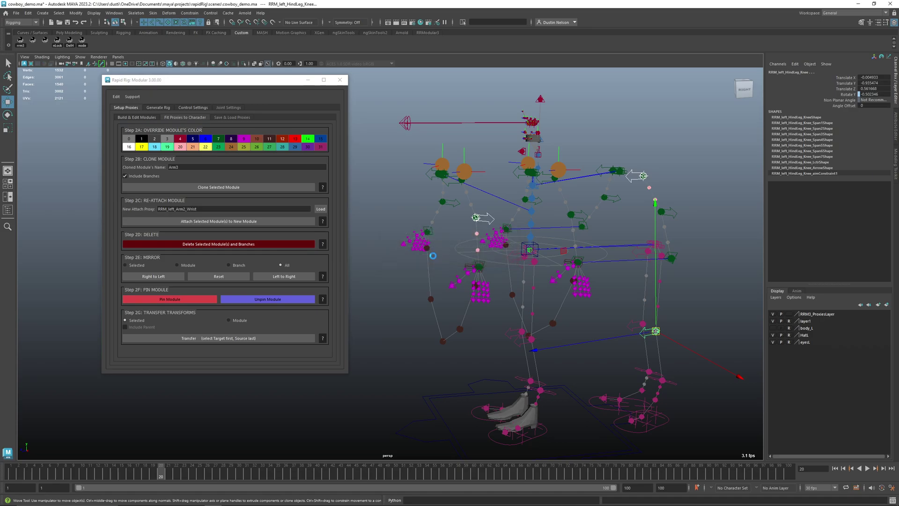
pyautogui.keyDown('alt'); pyautogui.moveTo(434, 257); pyautogui.dragTo(458, 279); pyautogui.keyUp('alt')
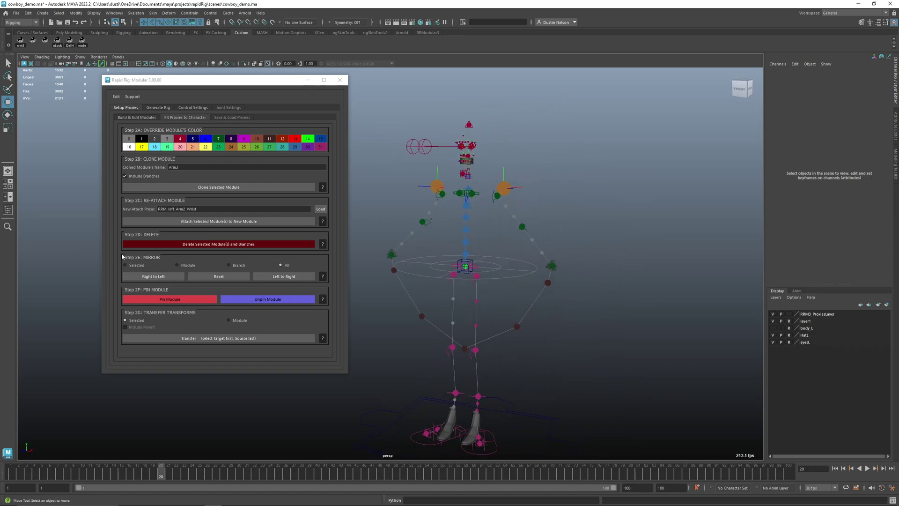
# Step: Move the left Arm wrist proxy outward and up, and rotate it slightly
pyautogui.scroll(3, 587, 279)
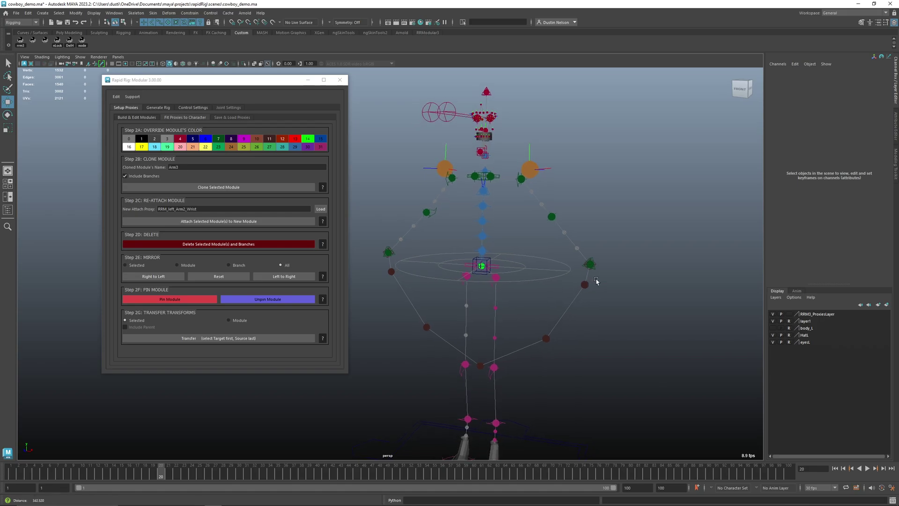
pyautogui.scroll(3, 594, 279)
pyautogui.click(612, 265)
pyautogui.moveTo(611, 265); pyautogui.dragTo(653, 223)
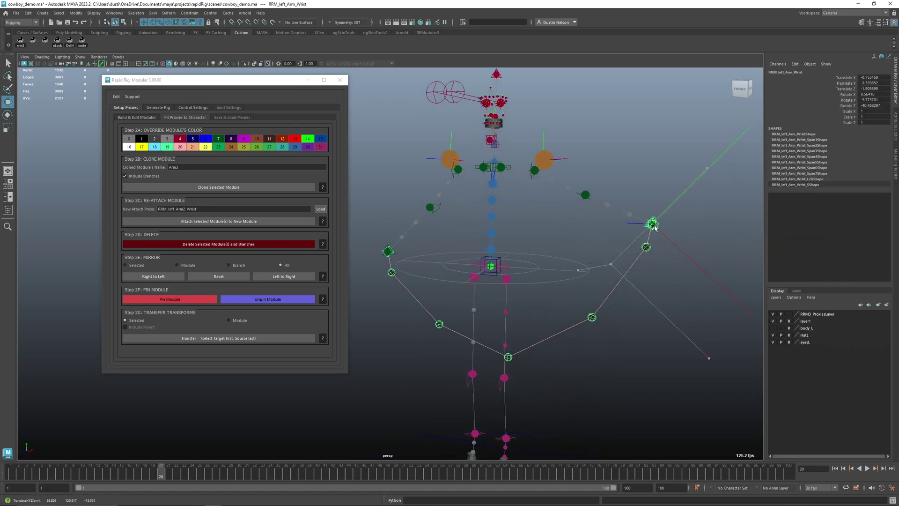
pyautogui.press('e')
pyautogui.moveTo(648, 143); pyautogui.dragTo(630, 134)
pyautogui.press('w')
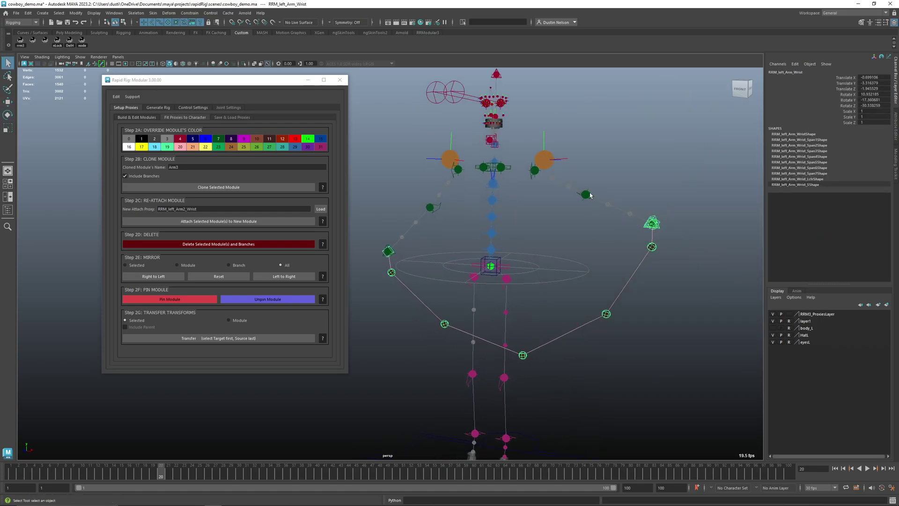
# Step: Move the left Arm elbow proxy to about 1.84, 0.77, -3.09 and mirror all proxies from left to right
pyautogui.click(588, 195)
pyautogui.keyDown('alt'); pyautogui.moveTo(587, 206); pyautogui.dragTo(617, 213); pyautogui.keyUp('alt')
pyautogui.keyDown('alt'); pyautogui.moveTo(618, 284); pyautogui.dragTo(576, 278); pyautogui.keyUp('alt')
pyautogui.moveTo(562, 198); pyautogui.dragTo(591, 203)
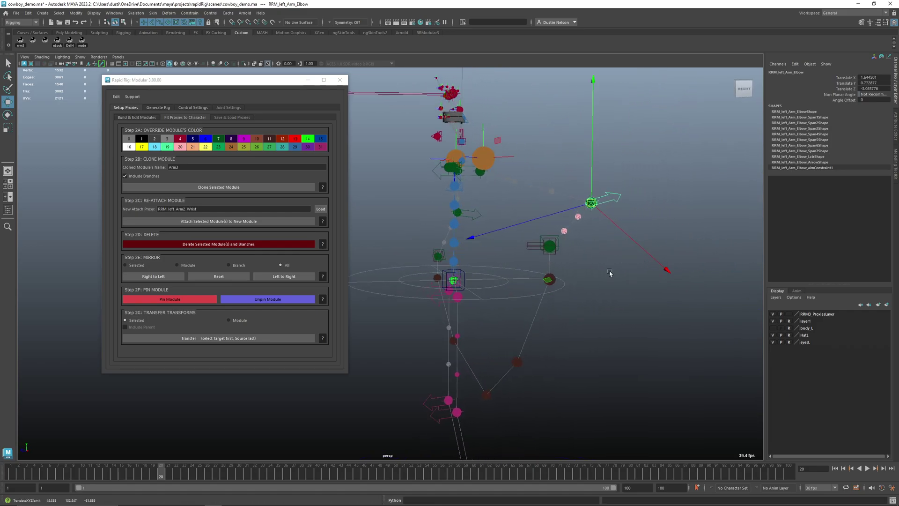
pyautogui.keyDown('alt'); pyautogui.moveTo(610, 273); pyautogui.dragTo(717, 276); pyautogui.keyUp('alt')
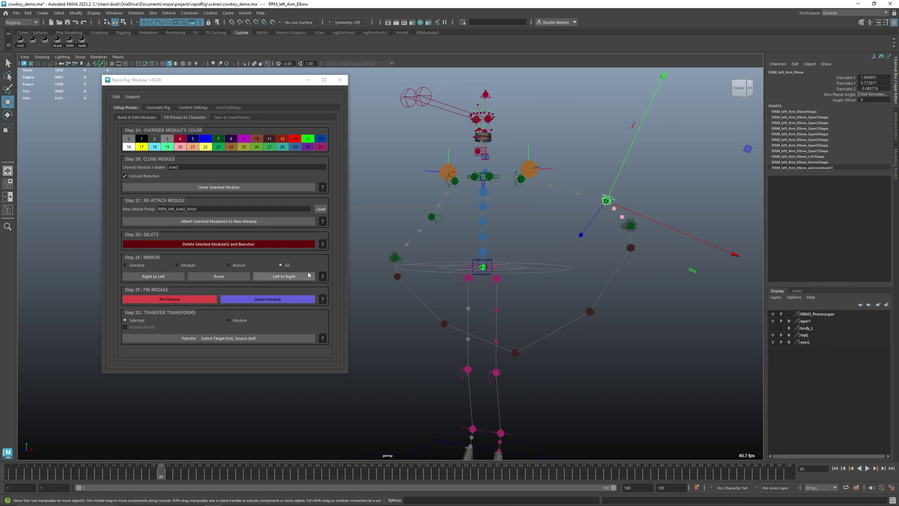
pyautogui.keyDown('alt'); pyautogui.moveTo(629, 201); pyautogui.dragTo(634, 216); pyautogui.keyUp('alt')
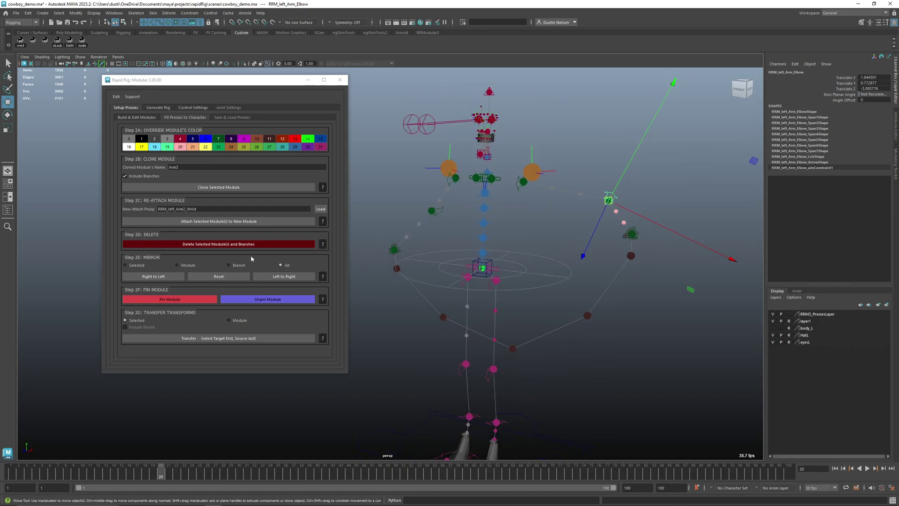
pyautogui.click(282, 280)
# Step: Move the left Leg module's foot proxy outward, away from the boots
pyautogui.moveTo(538, 276)
pyautogui.keyDown('alt'); pyautogui.mouseDown()
pyautogui.moveTo(585, 295)
pyautogui.moveTo(527, 269)
pyautogui.mouseUp(); pyautogui.keyUp('alt')
pyautogui.keyDown('alt'); pyautogui.moveTo(533, 303); pyautogui.dragTo(514, 263, button='middle'); pyautogui.keyUp('alt')
pyautogui.click(513, 260)
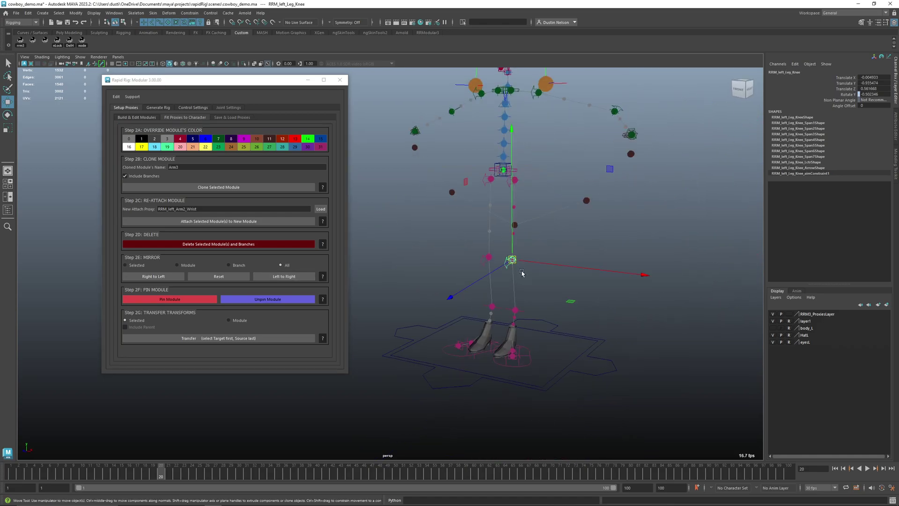
pyautogui.click(531, 364)
pyautogui.moveTo(515, 354); pyautogui.dragTo(590, 361)
pyautogui.keyDown('alt'); pyautogui.moveTo(587, 327); pyautogui.dragTo(582, 303); pyautogui.keyUp('alt')
pyautogui.keyDown('alt'); pyautogui.moveTo(570, 240); pyautogui.dragTo(564, 290, button='middle'); pyautogui.keyUp('alt')
pyautogui.keyDown('alt'); pyautogui.moveTo(548, 350); pyautogui.dragTo(528, 295, button='middle'); pyautogui.keyUp('alt')
# Step: Move the left Leg knee proxy to about 0.96, -1.56, 1.57 and mirror only the selected proxy from left to right
pyautogui.click(517, 251)
pyautogui.moveTo(518, 250); pyautogui.dragTo(506, 283)
pyautogui.moveTo(620, 236); pyautogui.dragTo(610, 254)
pyautogui.keyDown('alt'); pyautogui.moveTo(526, 289); pyautogui.dragTo(538, 283); pyautogui.keyUp('alt')
pyautogui.click(141, 265)
pyautogui.click(295, 277)
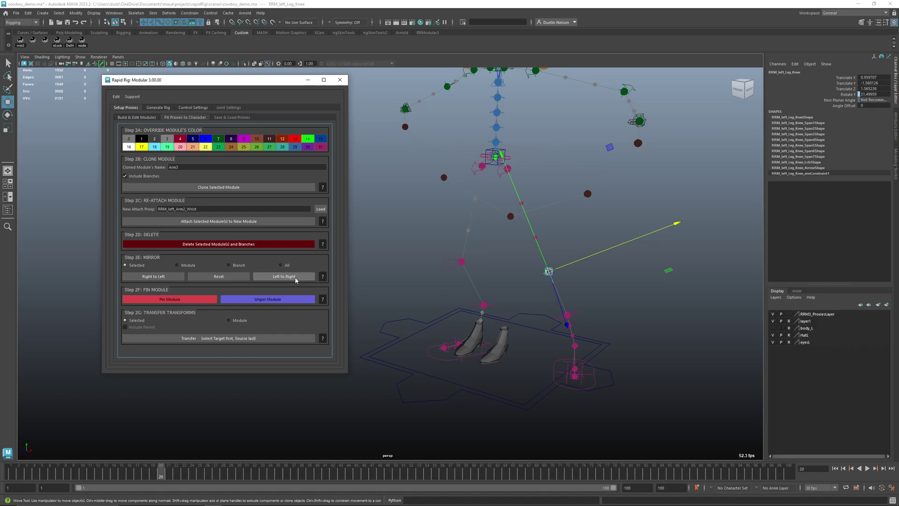
pyautogui.keyDown('alt'); pyautogui.moveTo(476, 264); pyautogui.dragTo(509, 263); pyautogui.keyUp('alt')
pyautogui.keyDown('alt'); pyautogui.moveTo(479, 265); pyautogui.dragTo(496, 286, button='middle'); pyautogui.keyUp('alt')
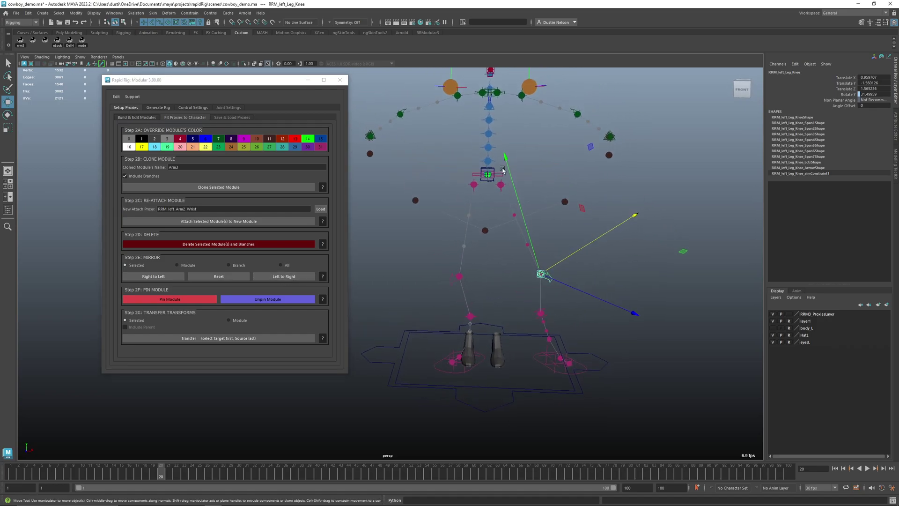
# Step: Move the head's left eye proxies outward, and move the left Cheek_01 proxy to about 2.24, -0.60, -1.86
pyautogui.keyDown('alt'); pyautogui.moveTo(533, 117); pyautogui.dragTo(532, 146); pyautogui.keyUp('alt')
pyautogui.click(517, 169)
pyautogui.click(585, 209)
pyautogui.keyDown('alt'); pyautogui.moveTo(555, 197); pyautogui.dragTo(549, 156); pyautogui.keyUp('alt')
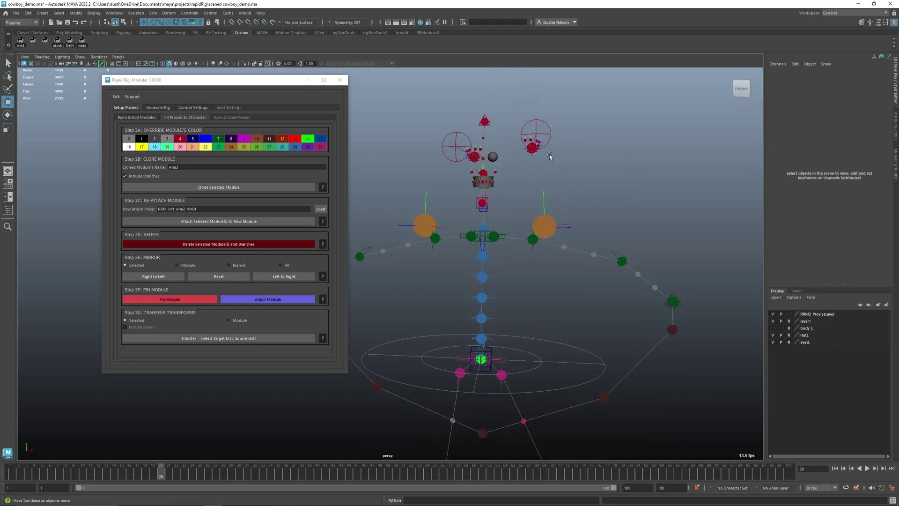
pyautogui.click(497, 172)
pyautogui.moveTo(497, 172); pyautogui.dragTo(531, 180)
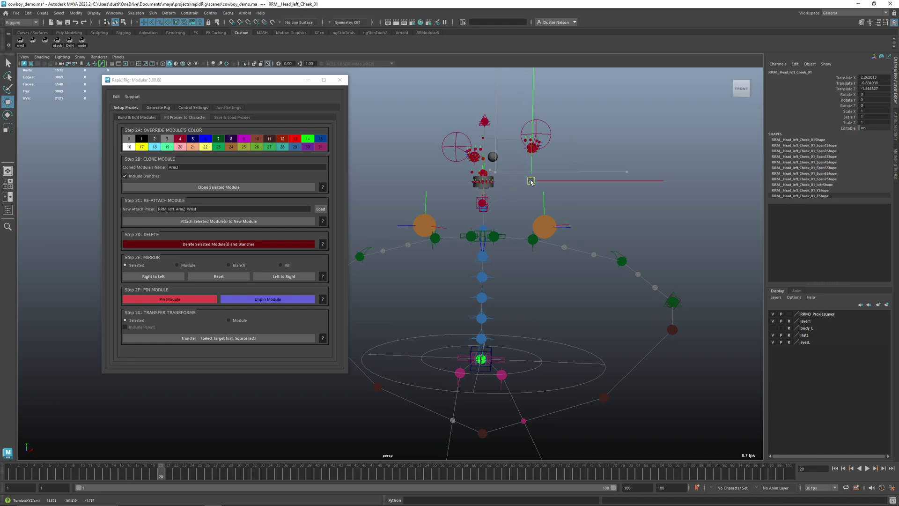
# Step: Mirror the whole Head module from left to right using the Module option
pyautogui.click(189, 265)
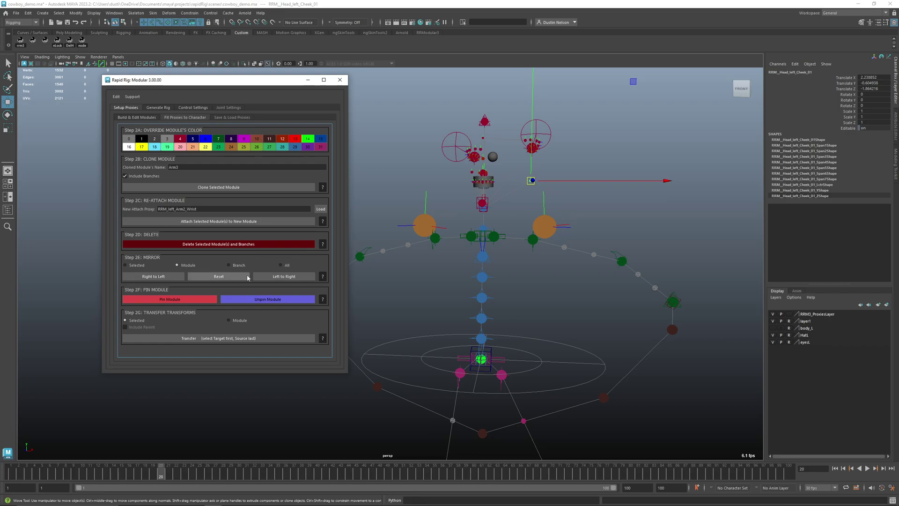
pyautogui.click(271, 277)
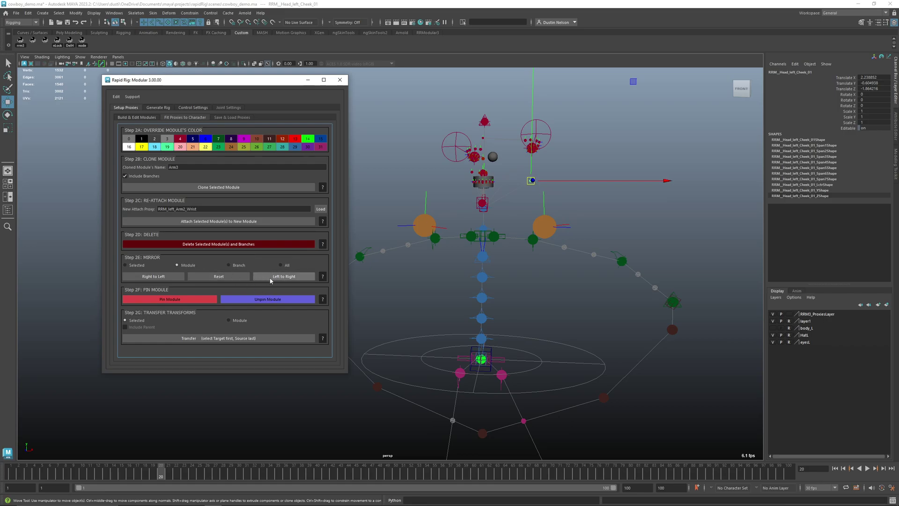
pyautogui.keyDown('alt'); pyautogui.moveTo(460, 209); pyautogui.dragTo(488, 192); pyautogui.keyUp('alt')
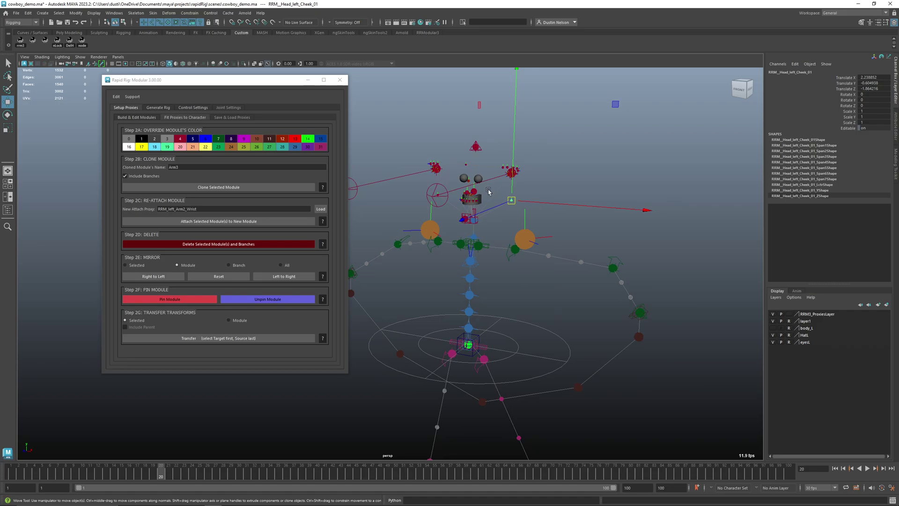
pyautogui.keyDown('alt'); pyautogui.moveTo(465, 196); pyautogui.dragTo(532, 219, button='right'); pyautogui.keyUp('alt')
pyautogui.keyDown('alt'); pyautogui.moveTo(522, 249); pyautogui.dragTo(512, 182, button='middle'); pyautogui.keyUp('alt')
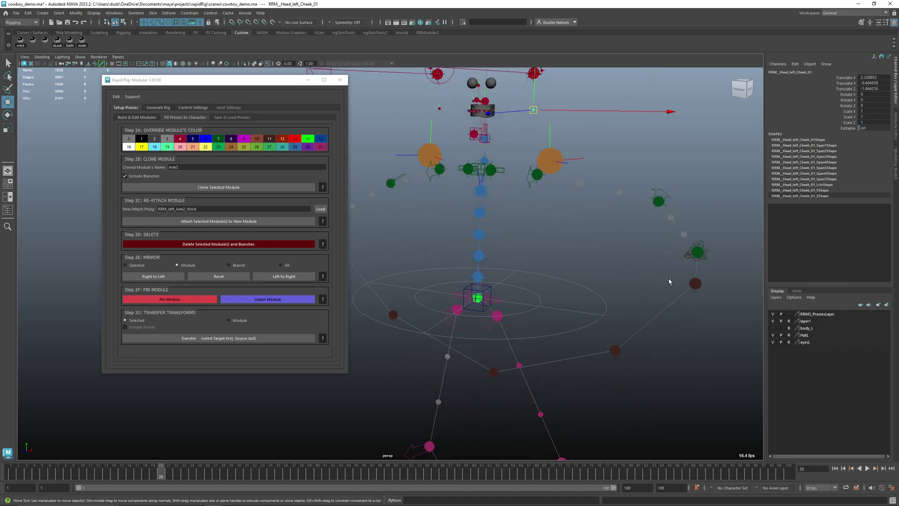
# Step: Try moving the left Arm shoulder proxy slightly outward, and undo the move
pyautogui.keyDown('alt'); pyautogui.moveTo(668, 281); pyautogui.dragTo(602, 257, button='middle'); pyautogui.keyUp('alt')
pyautogui.keyDown('alt'); pyautogui.moveTo(602, 257); pyautogui.dragTo(512, 249, button='right'); pyautogui.keyUp('alt')
pyautogui.keyDown('alt'); pyautogui.moveTo(557, 269); pyautogui.dragTo(584, 236, button='middle'); pyautogui.keyUp('alt')
pyautogui.keyDown('alt'); pyautogui.moveTo(584, 236); pyautogui.dragTo(524, 231, button='right'); pyautogui.keyUp('alt')
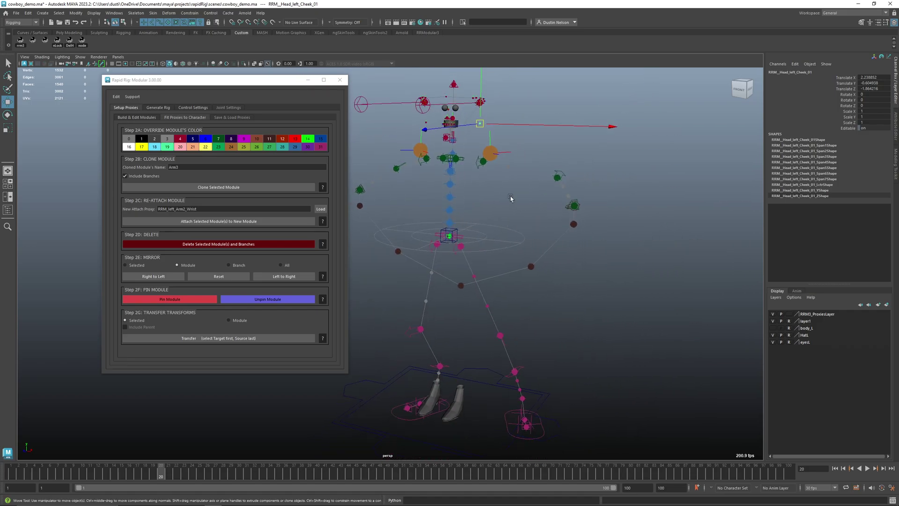
pyautogui.click(485, 162)
pyautogui.moveTo(485, 162)
pyautogui.mouseDown()
pyautogui.moveTo(497, 176)
pyautogui.moveTo(488, 164)
pyautogui.mouseUp()
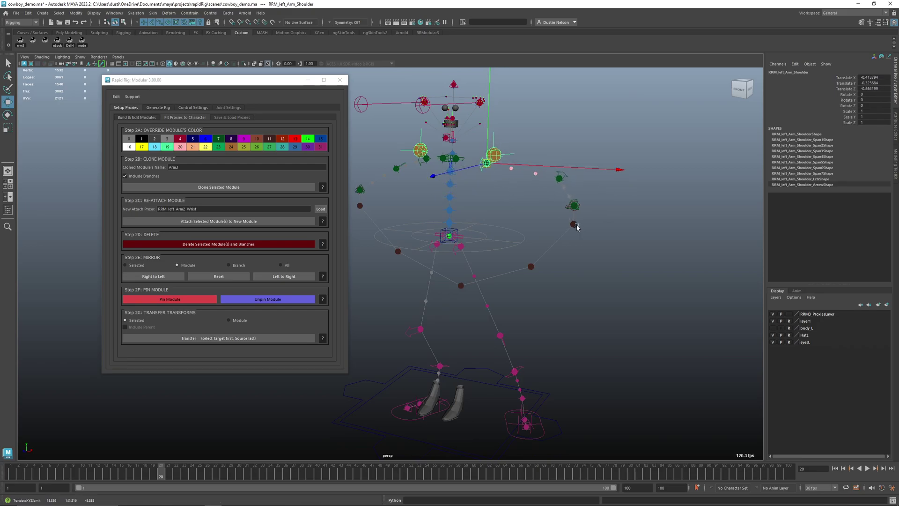
pyautogui.press('q')
pyautogui.hotkey('ctrl', 'z')
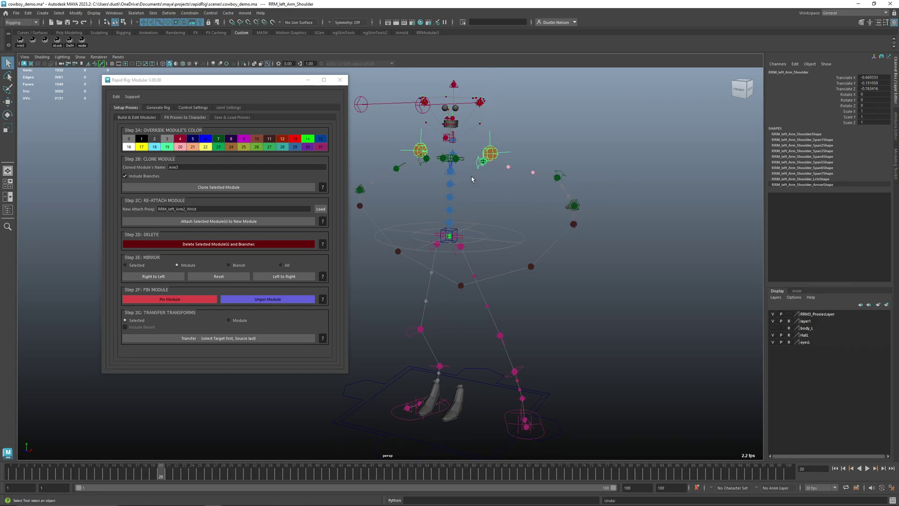
# Step: Move the left Arm shoulder proxy up and outward, and lower the left Cheek_01 head proxy
pyautogui.press('w')
pyautogui.moveTo(486, 158); pyautogui.dragTo(487, 138)
pyautogui.click(479, 125)
pyautogui.keyDown('alt'); pyautogui.moveTo(482, 180); pyautogui.dragTo(458, 182); pyautogui.keyUp('alt')
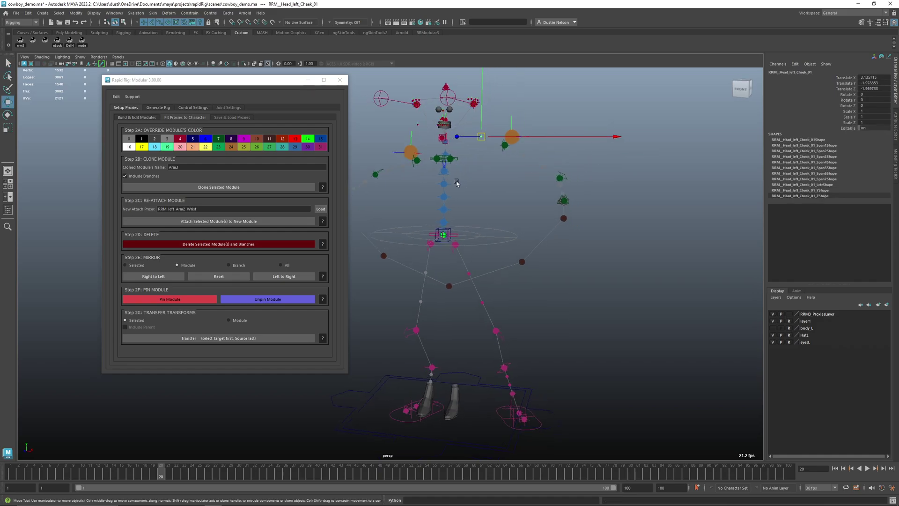
# Step: Mirror the Spine module and its branches from left to right using the Branch option
pyautogui.click(444, 184)
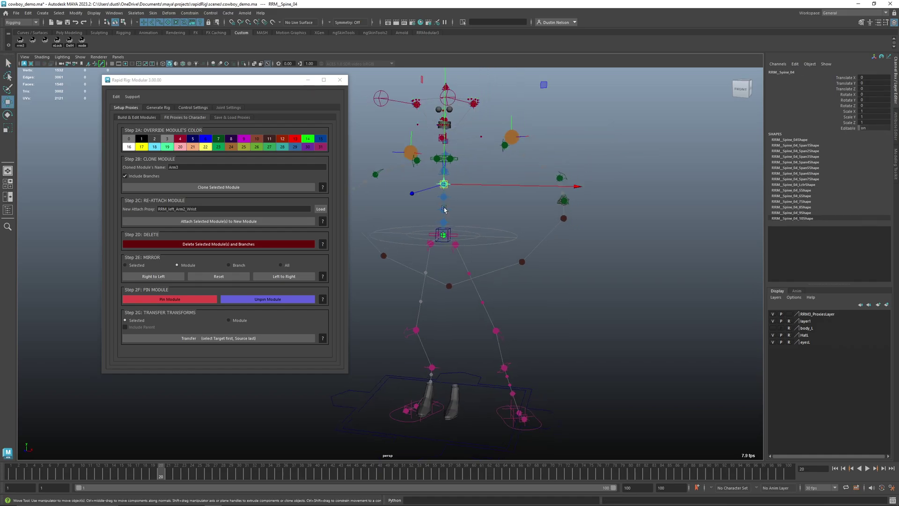
pyautogui.click(229, 265)
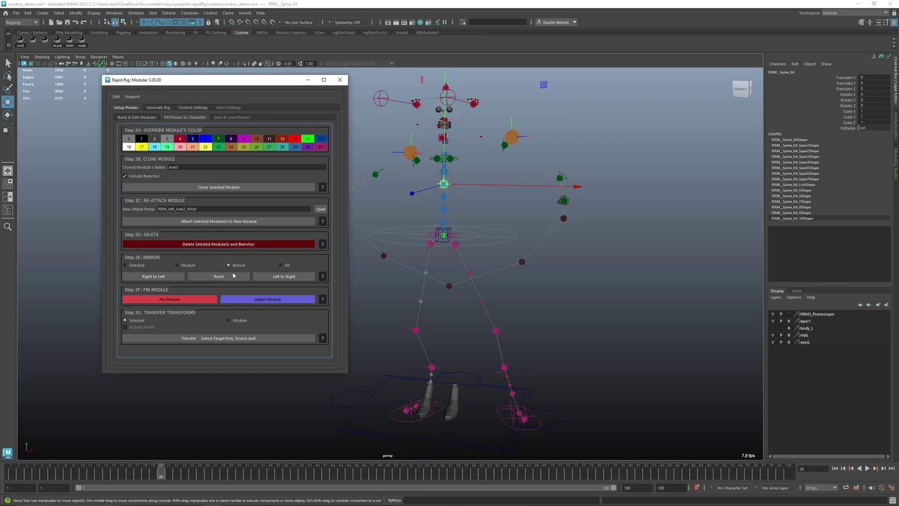
pyautogui.click(282, 276)
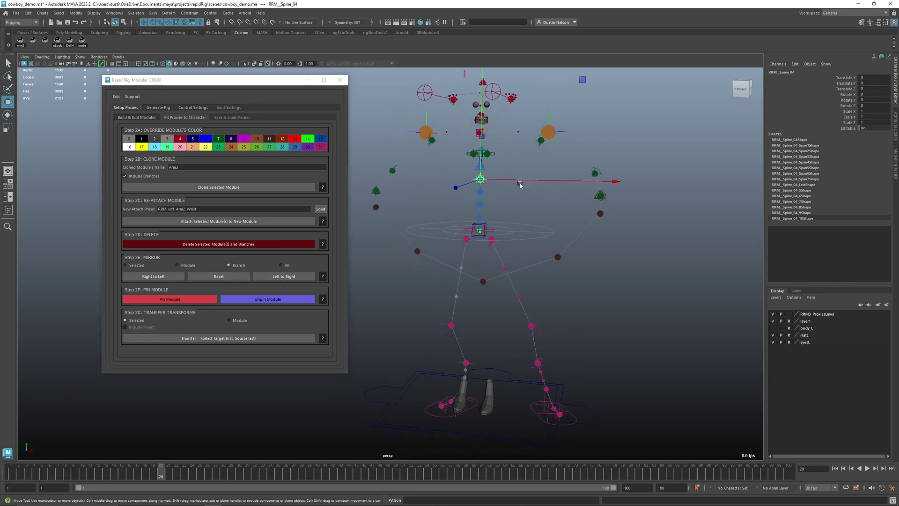
# Step: Mirror every proxy in the rig from left to right using the All option, and clear the selection
pyautogui.click(282, 265)
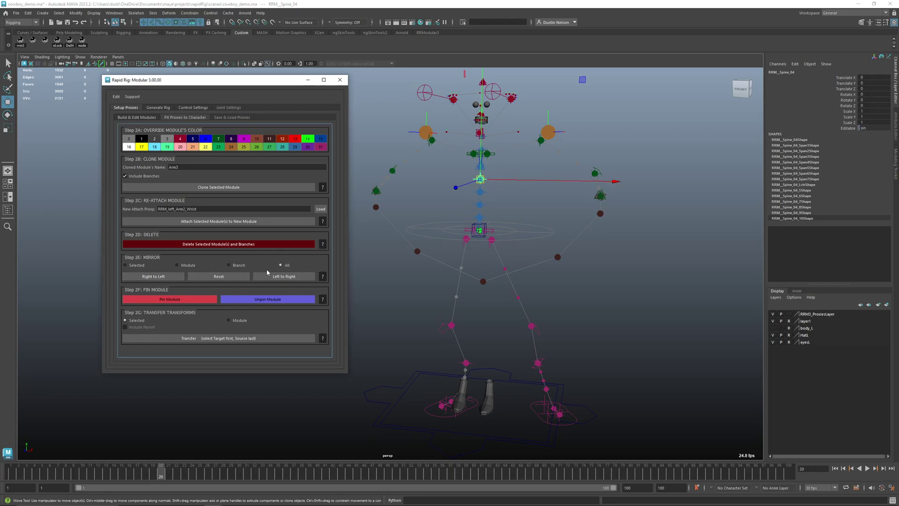
pyautogui.click(284, 276)
pyautogui.scroll(-1, 610, 295)
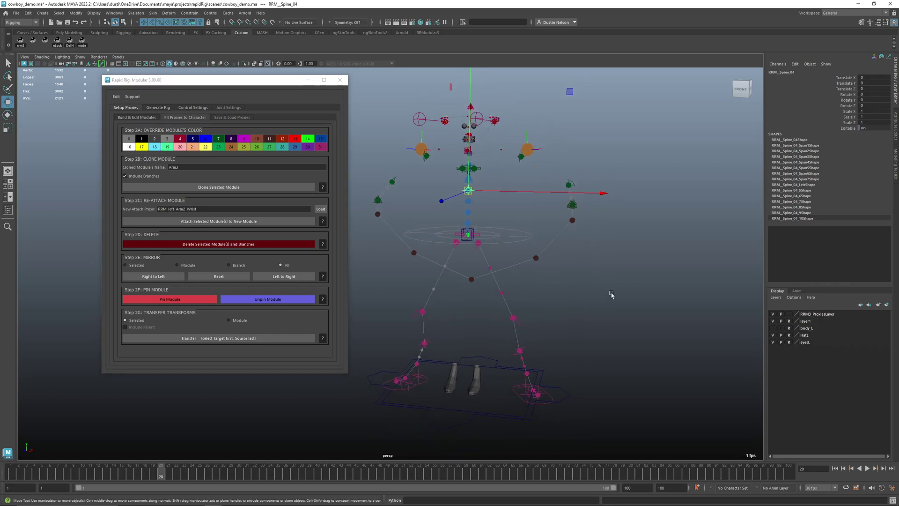
pyautogui.click(609, 245)
pyautogui.keyDown('alt'); pyautogui.moveTo(528, 249); pyautogui.dragTo(542, 223); pyautogui.keyUp('alt')
pyautogui.scroll(3, 521, 225)
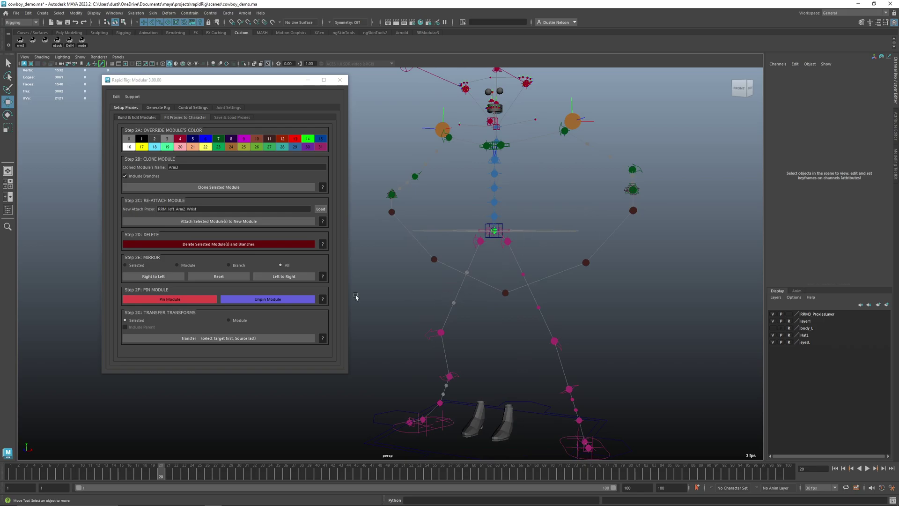
# Step: Try moving the Spine_Top proxy, and undo the move
pyautogui.click(499, 164)
pyautogui.scroll(5, 527, 163)
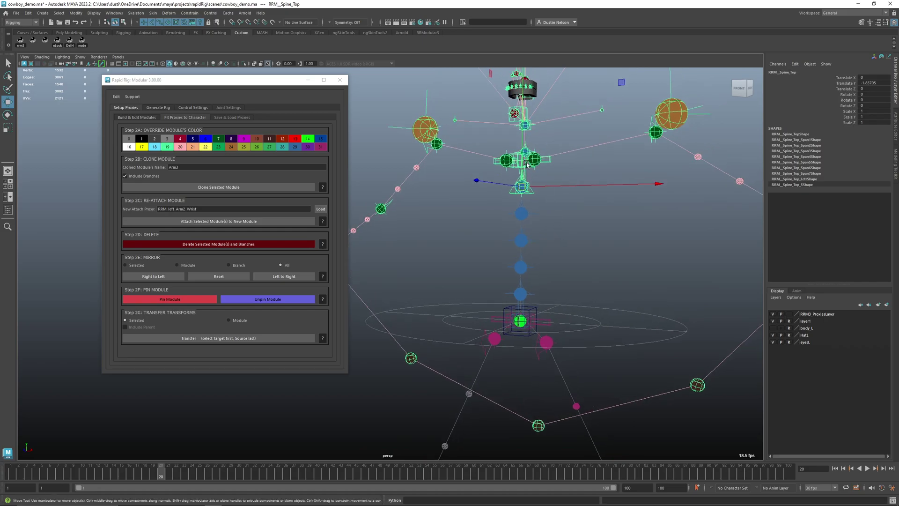
pyautogui.moveTo(523, 173); pyautogui.dragTo(552, 162)
pyautogui.hotkey('ctrl', 'z')
pyautogui.press('q')
# Step: Pin the left Arm, right Arm and Neck modules by selecting their parent proxies
pyautogui.keyDown('alt'); pyautogui.moveTo(490, 178); pyautogui.dragTo(477, 226, button='middle'); pyautogui.keyUp('alt')
pyautogui.keyDown('alt'); pyautogui.moveTo(477, 226); pyautogui.dragTo(525, 258, button='right'); pyautogui.keyUp('alt')
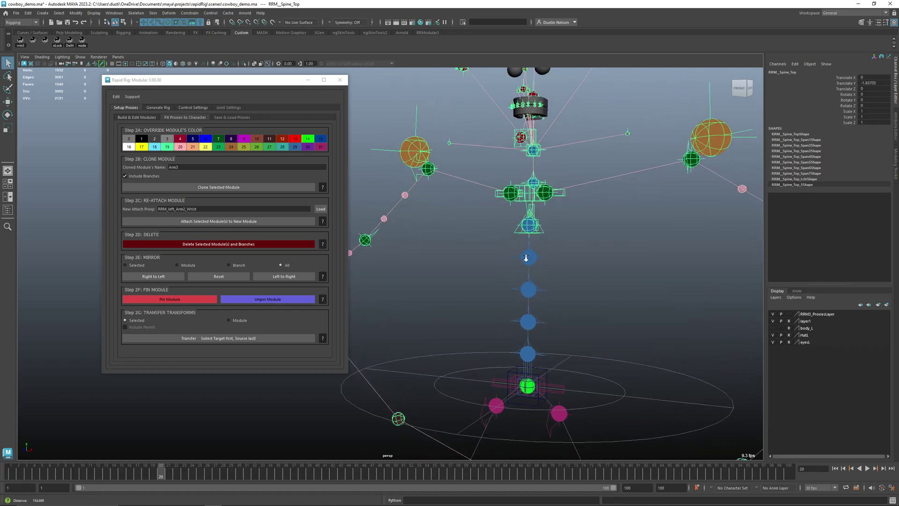
pyautogui.scroll(2, 526, 258)
pyautogui.click(553, 210)
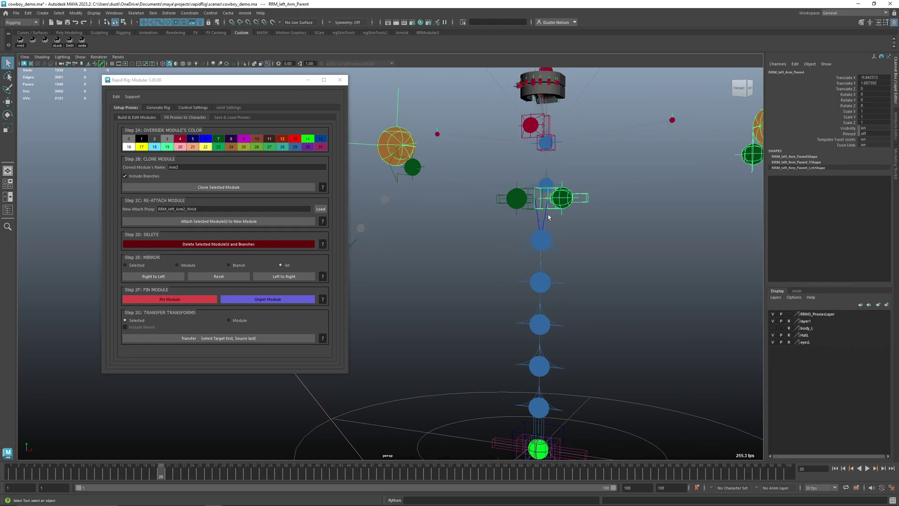
pyautogui.keyDown('shift'); pyautogui.click(537, 202); pyautogui.keyUp('shift')
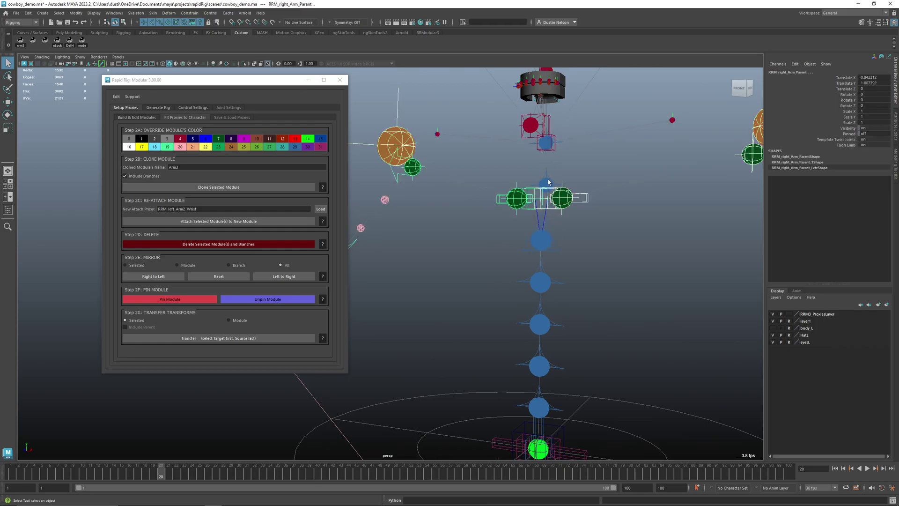
pyautogui.keyDown('alt'); pyautogui.moveTo(543, 188); pyautogui.dragTo(594, 209); pyautogui.keyUp('alt')
pyautogui.keyDown('shift'); pyautogui.click(542, 232); pyautogui.keyUp('shift')
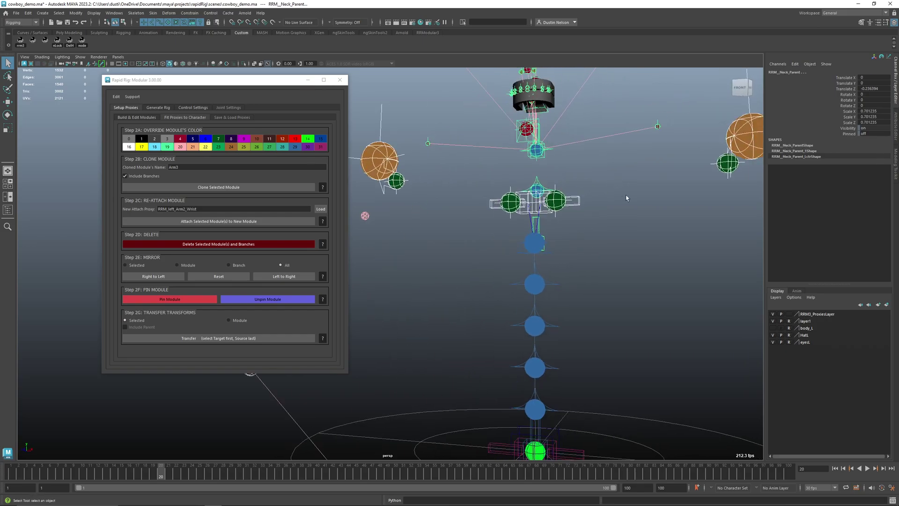
pyautogui.scroll(-3, 626, 198)
pyautogui.click(511, 236)
pyautogui.hotkey('ctrl', 'z')
pyautogui.hotkey('ctrl', 'z')
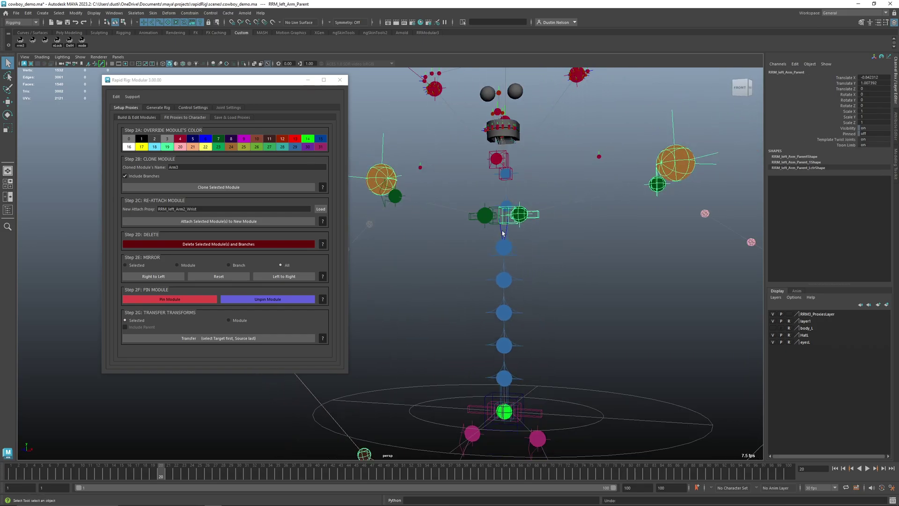
pyautogui.hotkey('shift', 'z')
pyautogui.keyDown('alt'); pyautogui.moveTo(514, 232); pyautogui.dragTo(509, 231); pyautogui.keyUp('alt')
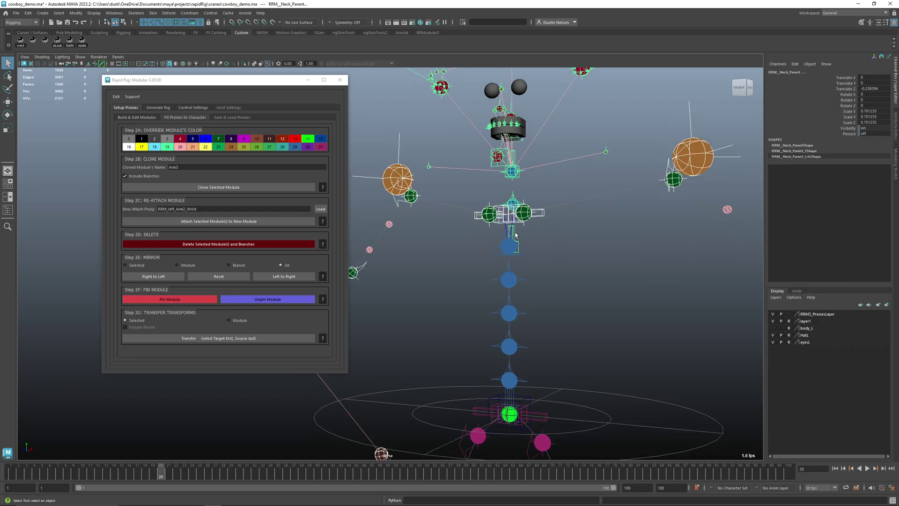
pyautogui.click(197, 300)
# Step: Move the Neck parent proxy to about 0.20, 20.22, -0.77, and lower the Spine_Top proxy to about -2.41 in Y
pyautogui.keyDown('alt'); pyautogui.moveTo(453, 231); pyautogui.dragTo(553, 273); pyautogui.keyUp('alt')
pyautogui.press('w')
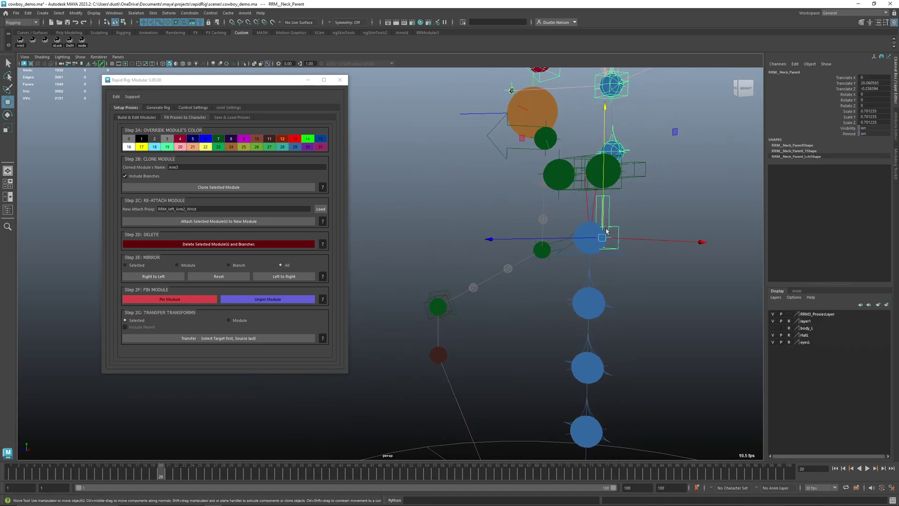
pyautogui.moveTo(604, 237)
pyautogui.mouseDown()
pyautogui.moveTo(637, 228)
pyautogui.moveTo(565, 230)
pyautogui.moveTo(585, 258)
pyautogui.mouseUp()
pyautogui.click(614, 227)
pyautogui.click(562, 228)
pyautogui.keyDown('alt'); pyautogui.moveTo(585, 258); pyautogui.dragTo(538, 245, button='right'); pyautogui.keyUp('alt')
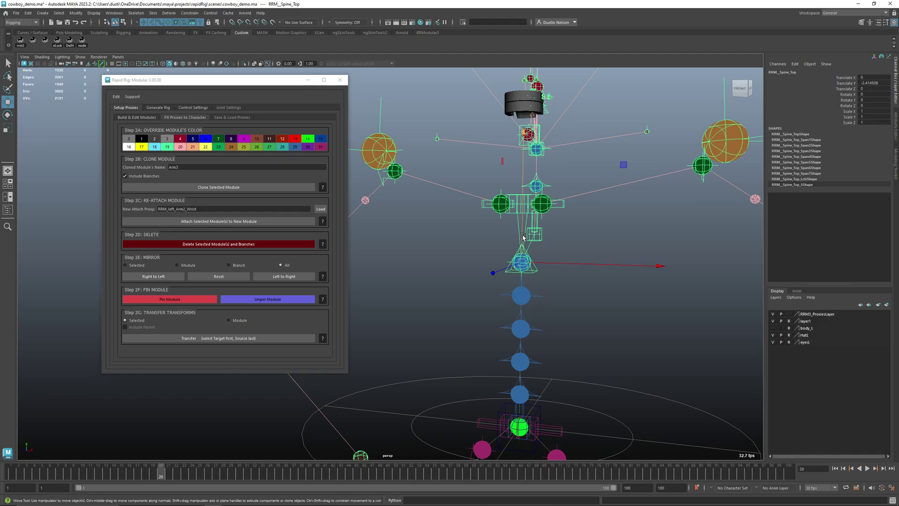
# Step: Unpin the Neck, left Arm and right Arm modules by selecting their parent proxies
pyautogui.press('q')
pyautogui.click(541, 237)
pyautogui.click(543, 236)
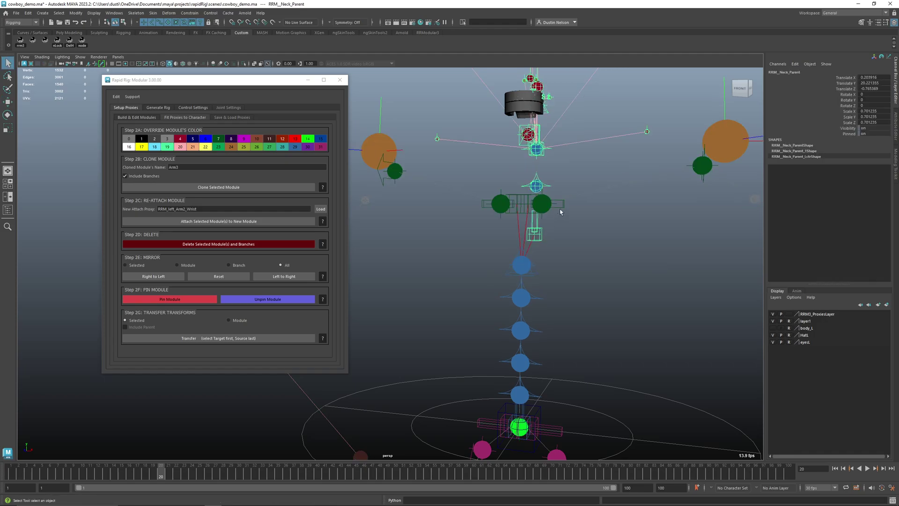
pyautogui.click(537, 204)
pyautogui.click(511, 197)
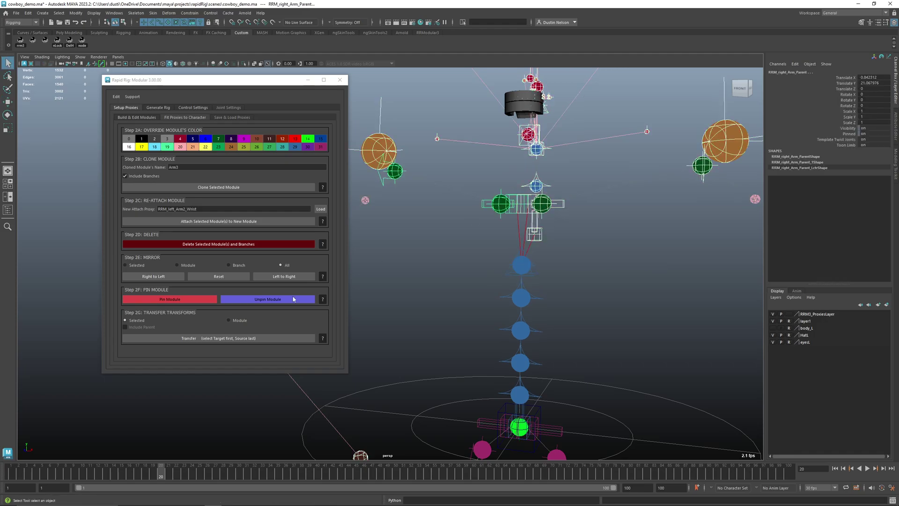
pyautogui.click(268, 299)
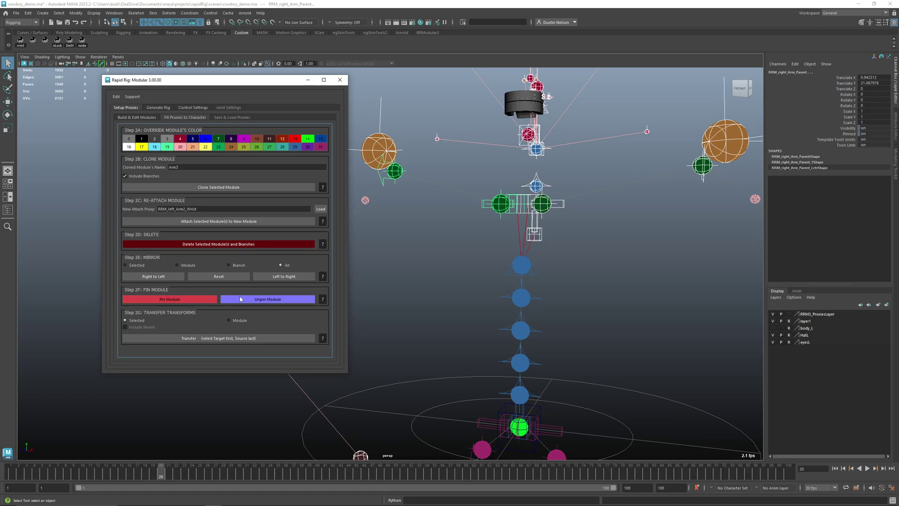
# Step: Move the Spine_Top proxy to about -2.49 in Y
pyautogui.click(527, 266)
pyautogui.press('w')
pyautogui.moveTo(522, 246)
pyautogui.mouseDown()
pyautogui.moveTo(523, 205)
pyautogui.moveTo(524, 248)
pyautogui.mouseUp()
pyautogui.keyDown('alt'); pyautogui.moveTo(526, 255); pyautogui.dragTo(489, 266, button='right'); pyautogui.keyUp('alt')
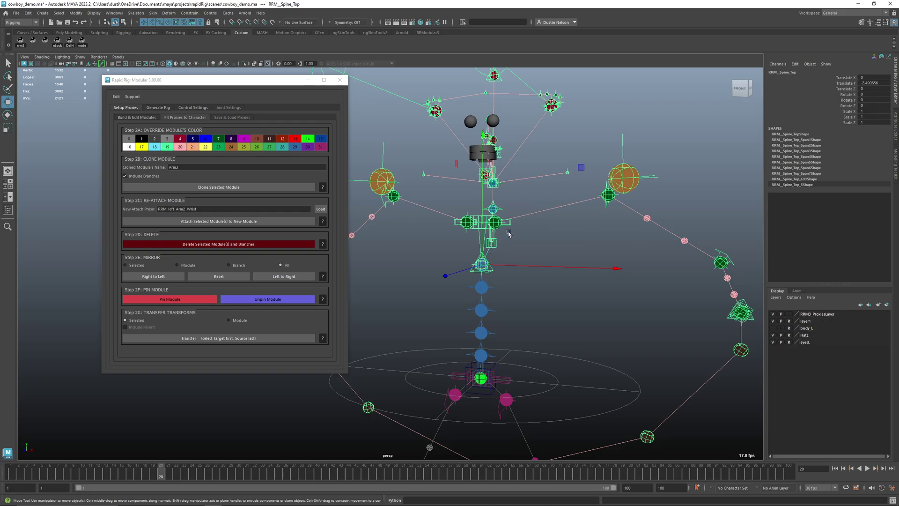
pyautogui.keyDown('alt'); pyautogui.moveTo(514, 246); pyautogui.dragTo(497, 246, button='right'); pyautogui.keyUp('alt')
pyautogui.keyDown('alt'); pyautogui.moveTo(497, 247); pyautogui.dragTo(513, 258); pyautogui.keyUp('alt')
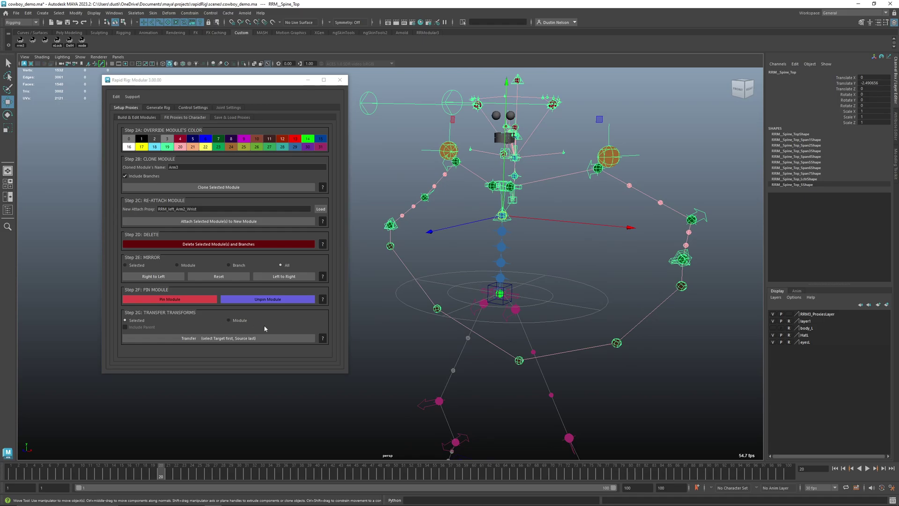
# Step: Select the Spine_Top proxy, and review the Arm module creation options before returning to the proxy-fitting tools
pyautogui.click(577, 256)
pyautogui.keyDown('alt'); pyautogui.moveTo(577, 256); pyautogui.dragTo(511, 222); pyautogui.keyUp('alt')
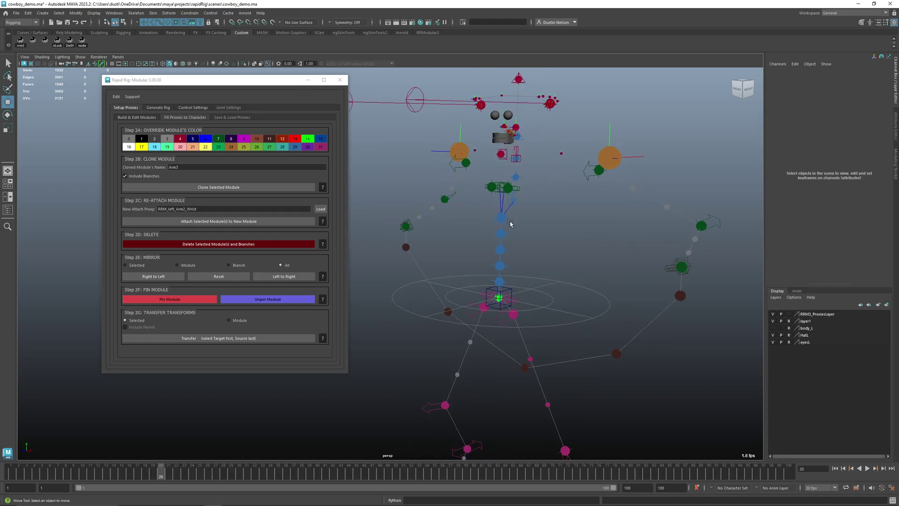
pyautogui.click(510, 222)
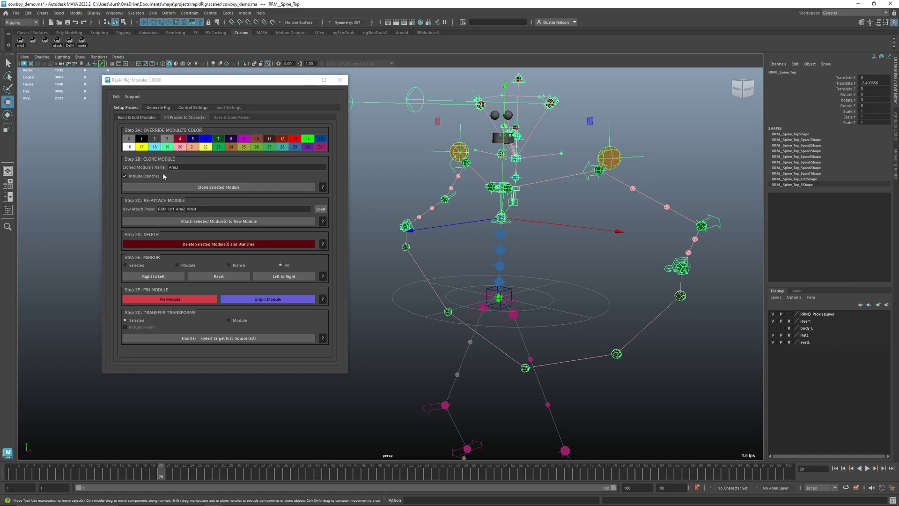
pyautogui.scroll(5, 136, 155)
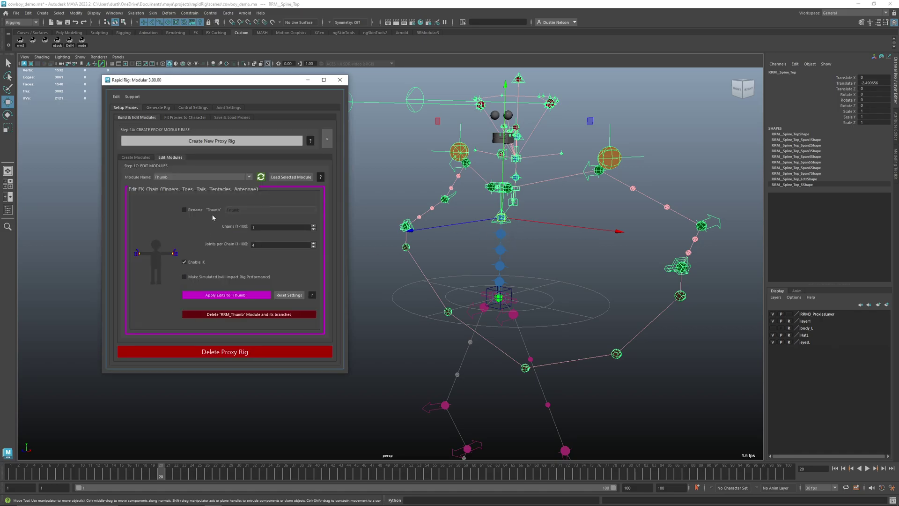
pyautogui.click(140, 158)
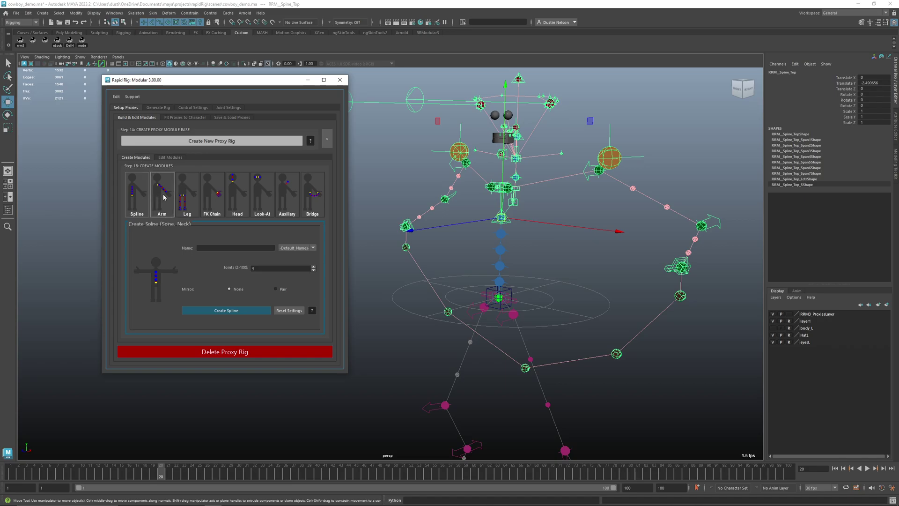
pyautogui.click(161, 193)
pyautogui.click(208, 238)
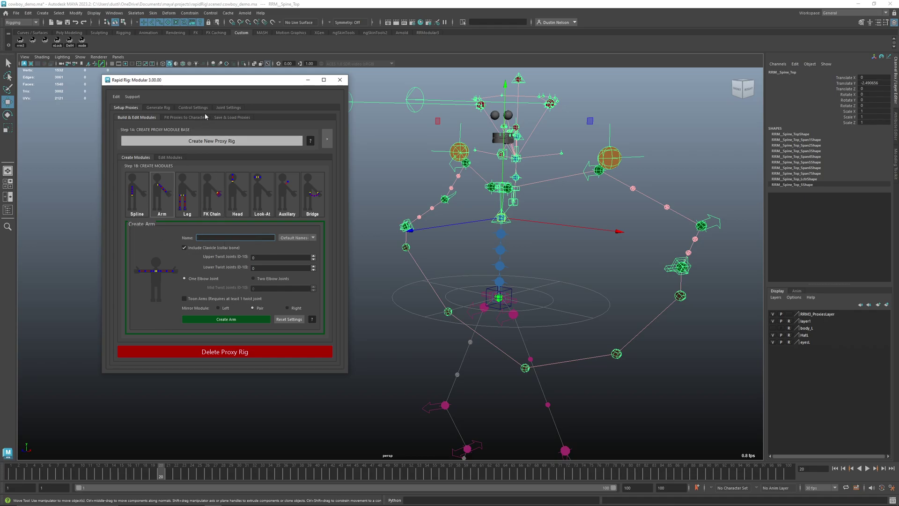
pyautogui.click(197, 117)
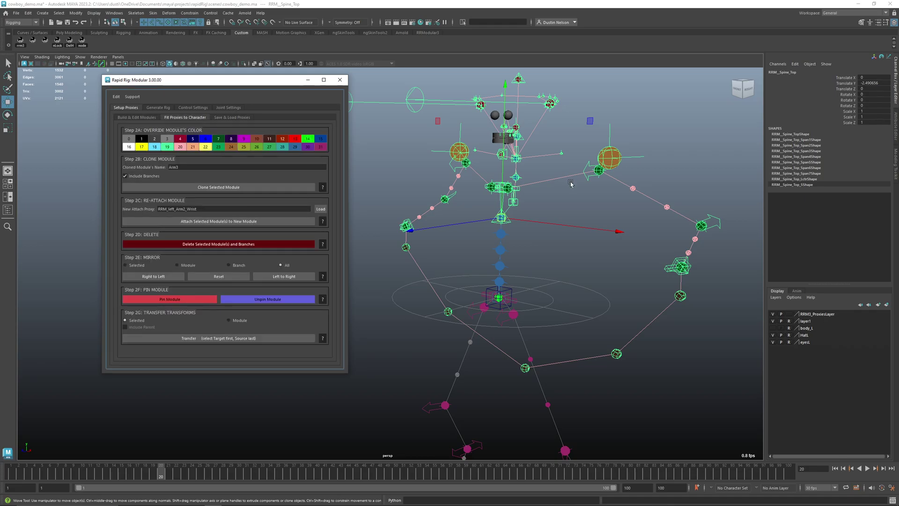
# Step: Clone the Arm module as Arm2 without its branches, and move the cloned arms away from the originals
pyautogui.click(511, 188)
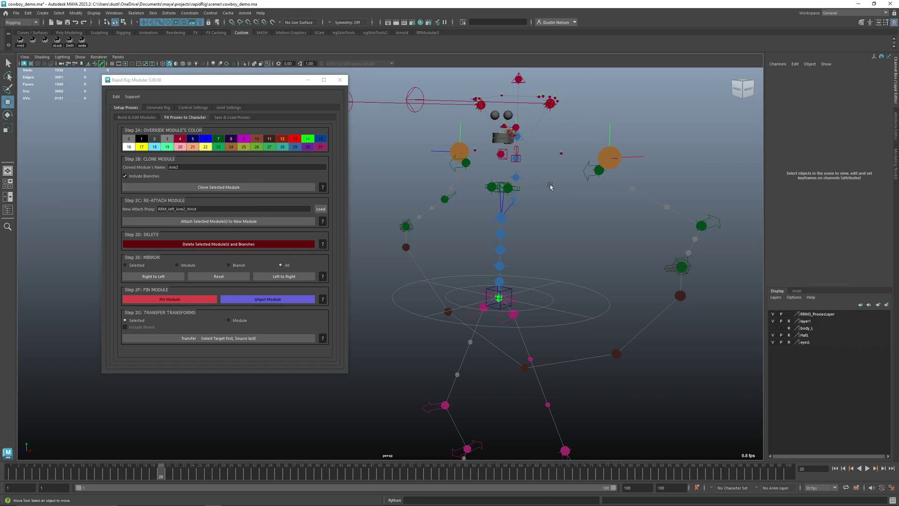
pyautogui.click(600, 173)
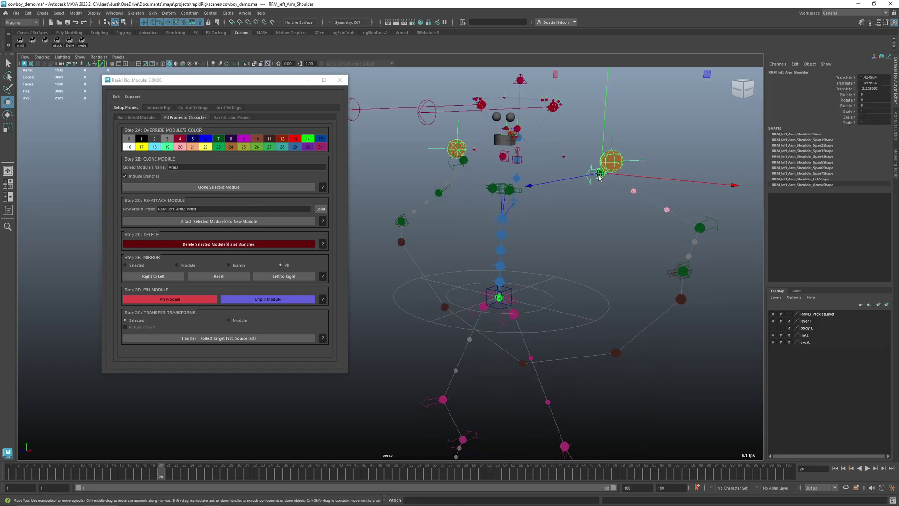
pyautogui.click(224, 188)
pyautogui.click(208, 166)
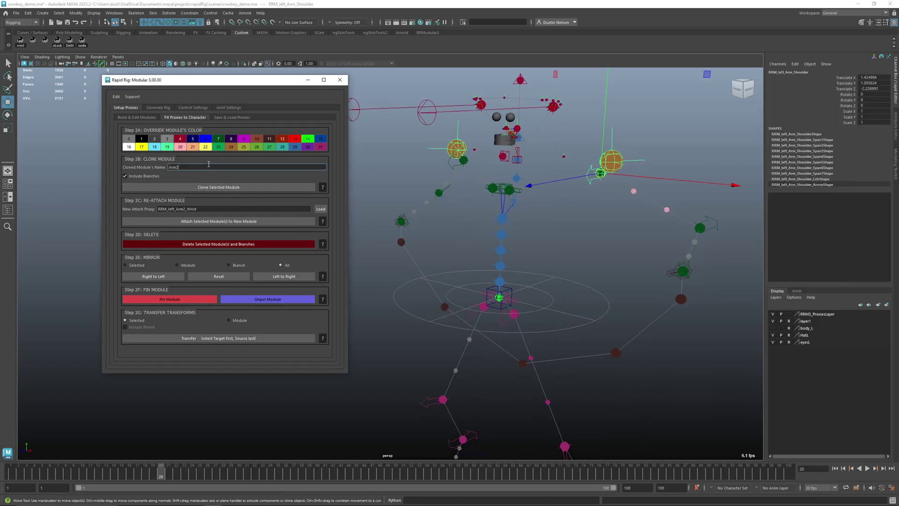
pyautogui.click(125, 176)
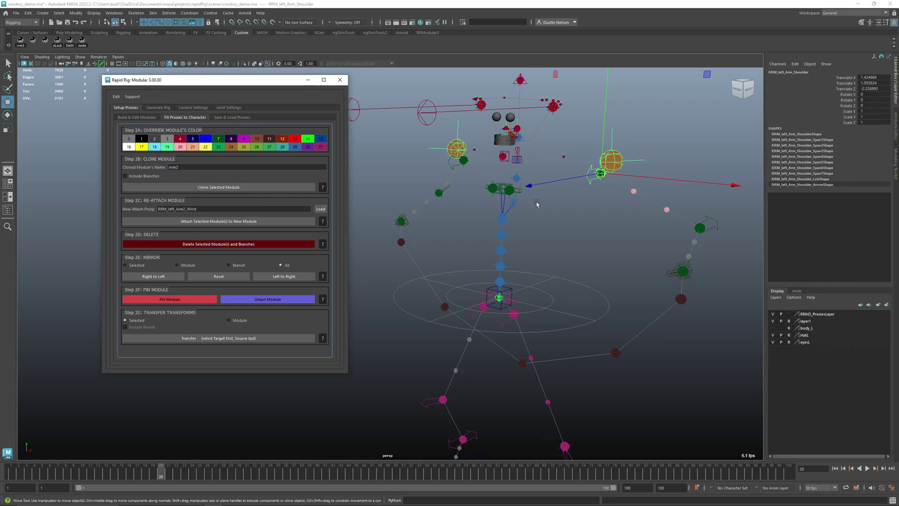
pyautogui.moveTo(572, 220)
pyautogui.keyDown('alt'); pyautogui.mouseDown()
pyautogui.moveTo(438, 222)
pyautogui.moveTo(571, 210)
pyautogui.mouseUp(); pyautogui.keyUp('alt')
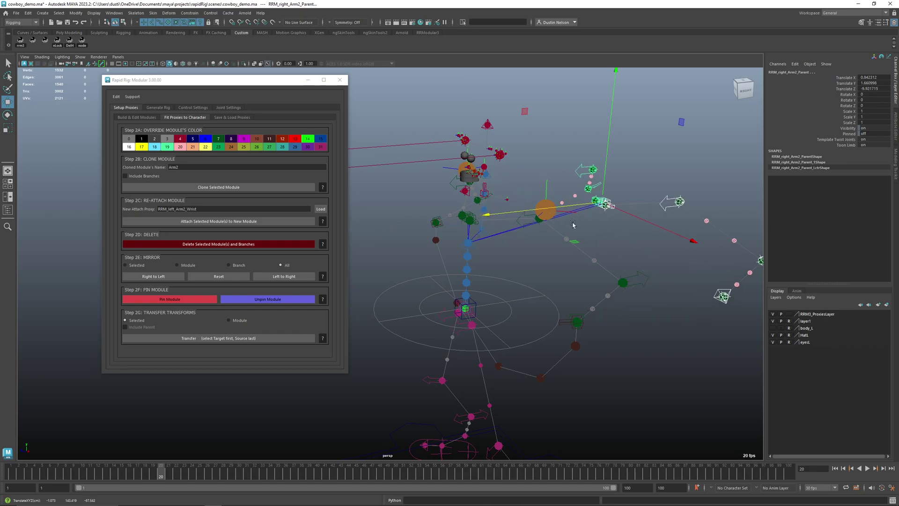
pyautogui.keyDown('alt'); pyautogui.moveTo(535, 256); pyautogui.dragTo(541, 207); pyautogui.keyUp('alt')
# Step: Move the left Arm wrist proxy down to about -0.56, -6.62, -1.81
pyautogui.click(583, 200)
pyautogui.keyDown('alt'); pyautogui.moveTo(422, 228); pyautogui.dragTo(467, 229, button='middle'); pyautogui.keyUp('alt')
pyautogui.press('q')
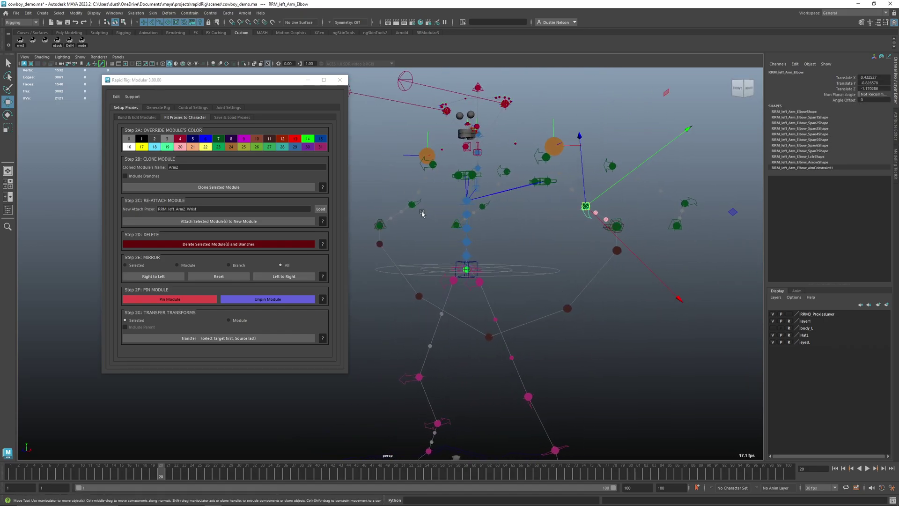
pyautogui.click(615, 225)
pyautogui.click(616, 226)
pyautogui.press('w')
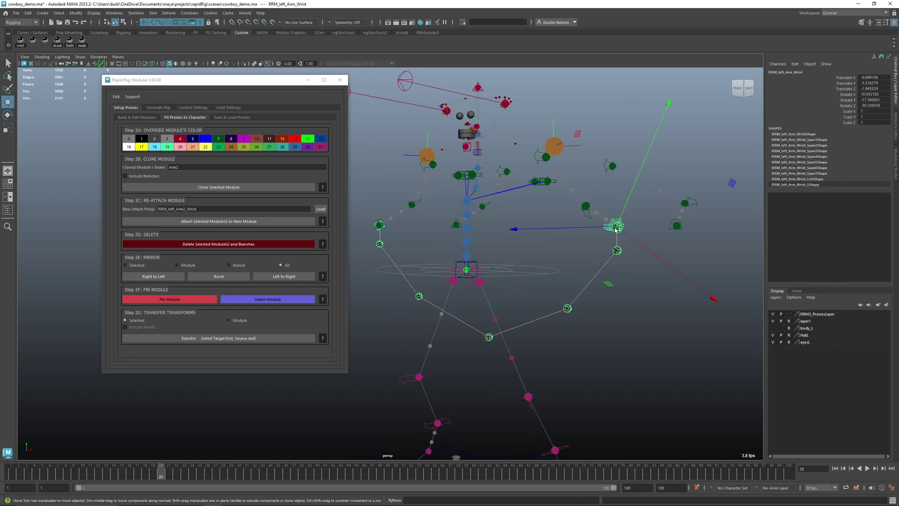
pyautogui.moveTo(616, 227); pyautogui.dragTo(527, 260)
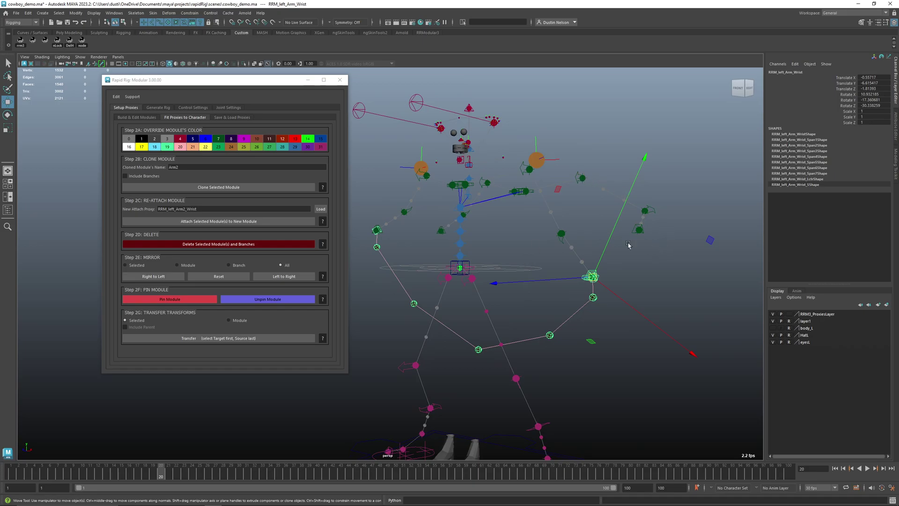
pyautogui.keyDown('alt'); pyautogui.moveTo(575, 248); pyautogui.dragTo(549, 249); pyautogui.keyUp('alt')
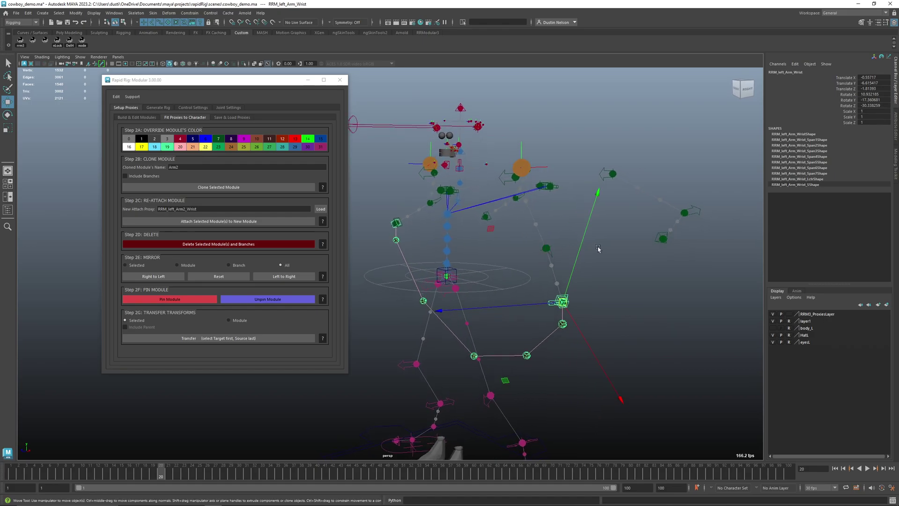
# Step: Transfer the left Arm2 elbow proxy's transforms onto the left Arm elbow proxy with the transfer scope set to Selected
pyautogui.press('Up')
pyautogui.click(687, 215)
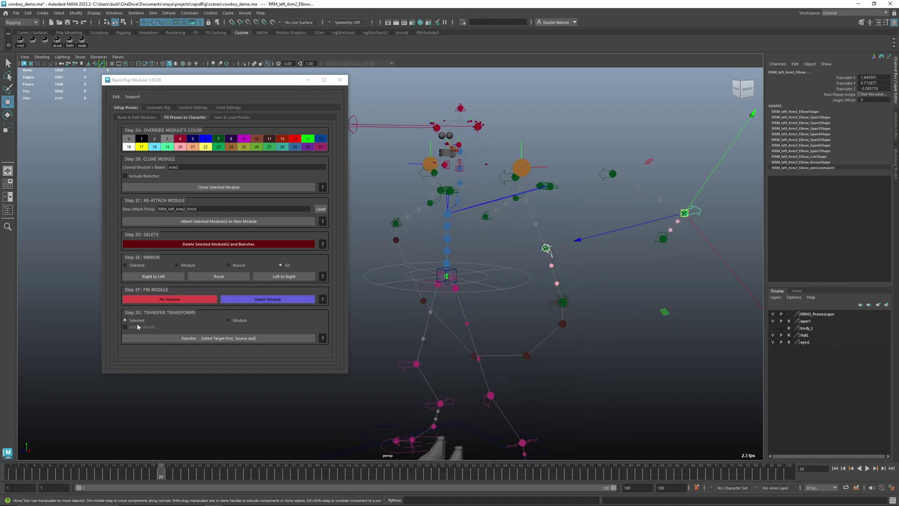
pyautogui.click(191, 339)
pyautogui.click(212, 339)
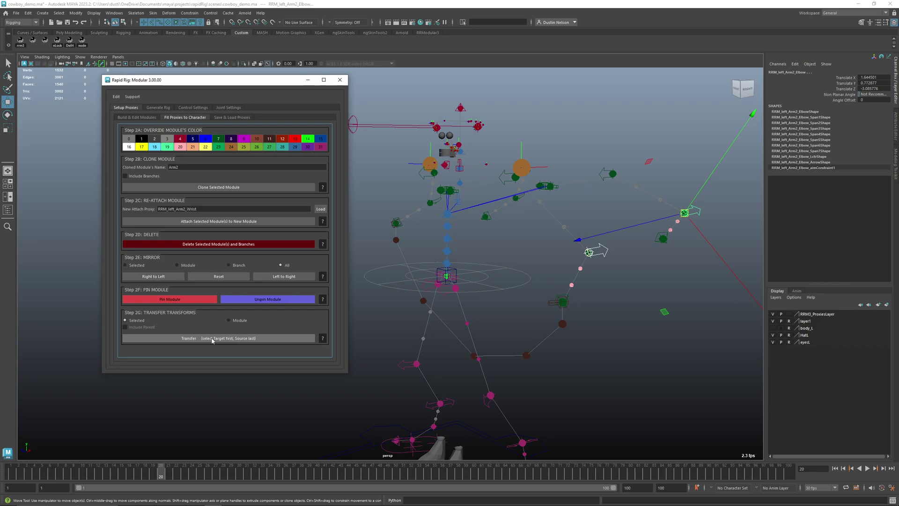
# Step: Undo the elbow transform transfer and the elbow selection
pyautogui.keyDown('alt'); pyautogui.moveTo(554, 274); pyautogui.dragTo(538, 279); pyautogui.keyUp('alt')
pyautogui.hotkey('ctrl', 'z')
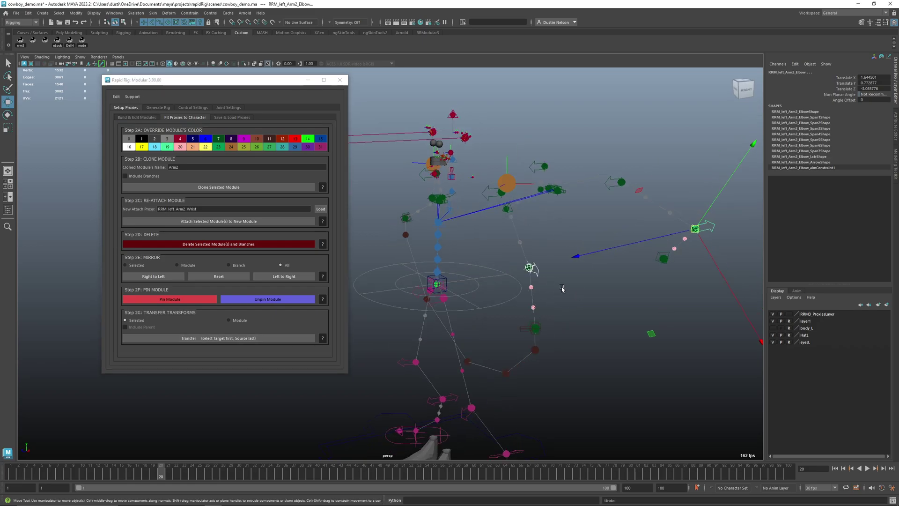
pyautogui.hotkey('ctrl', 'z')
pyautogui.hotkey('shift', 'z')
pyautogui.hotkey('ctrl', 'z')
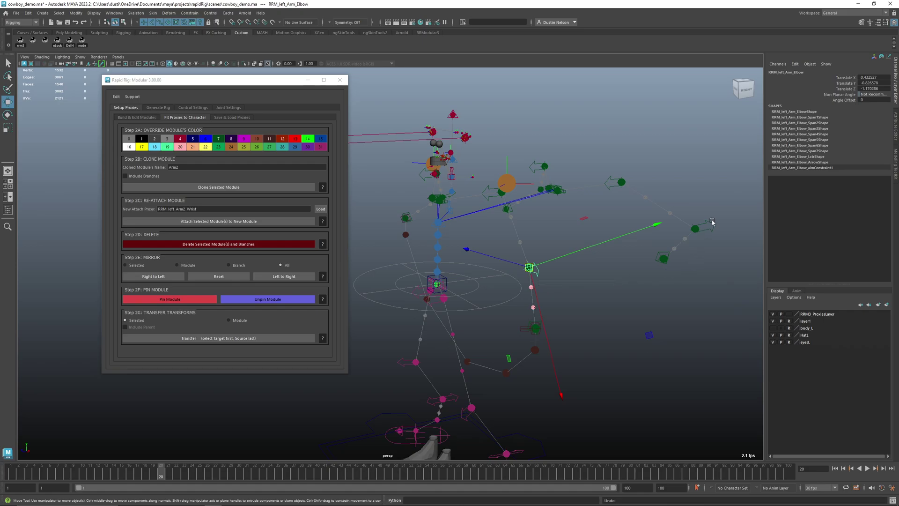
# Step: Transfer the left Arm elbow proxy's transforms onto the left Arm2 elbow proxy with the Selected scope
pyautogui.click(712, 222)
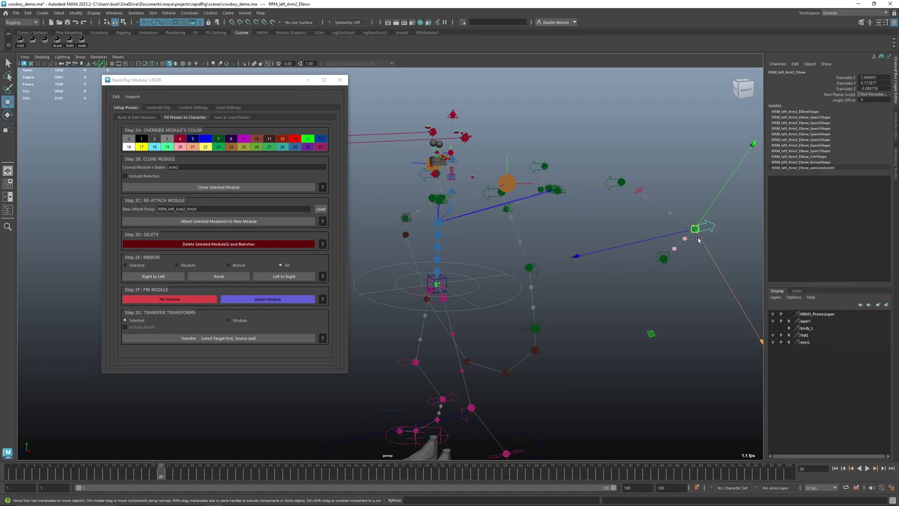
pyautogui.click(530, 267)
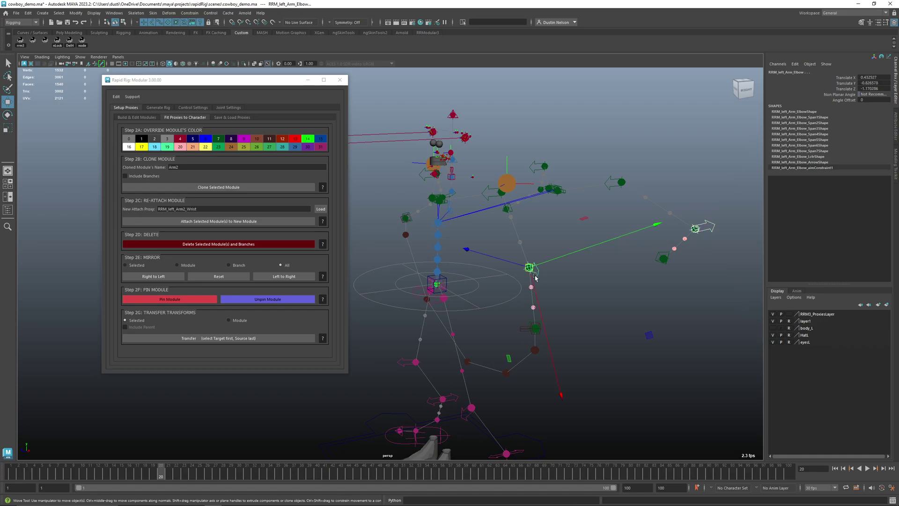
pyautogui.click(169, 335)
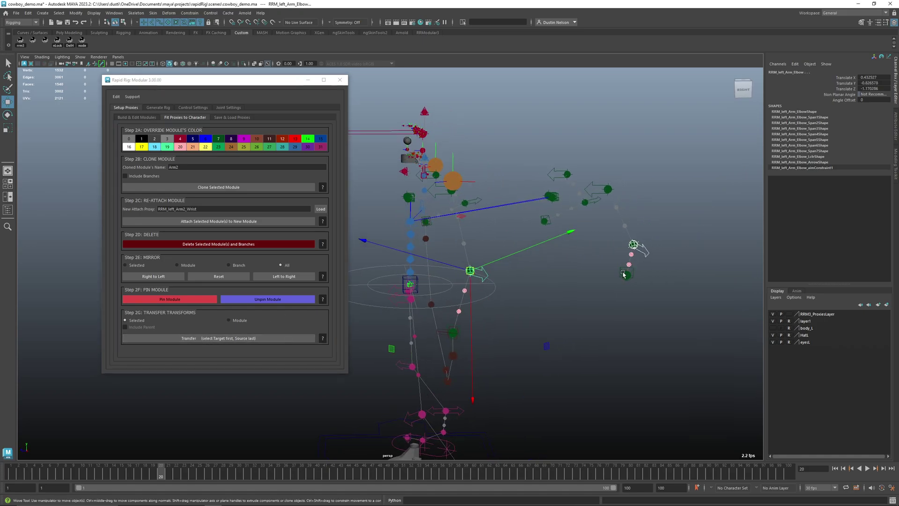
# Step: Set the transfer scope to Module and try to transfer transforms with the Arm2 and Arm clavicles and the left Arm parent selected
pyautogui.keyDown('alt'); pyautogui.moveTo(623, 274); pyautogui.dragTo(481, 238); pyautogui.keyUp('alt')
pyautogui.keyDown('alt'); pyautogui.moveTo(502, 209); pyautogui.dragTo(512, 207); pyautogui.keyUp('alt')
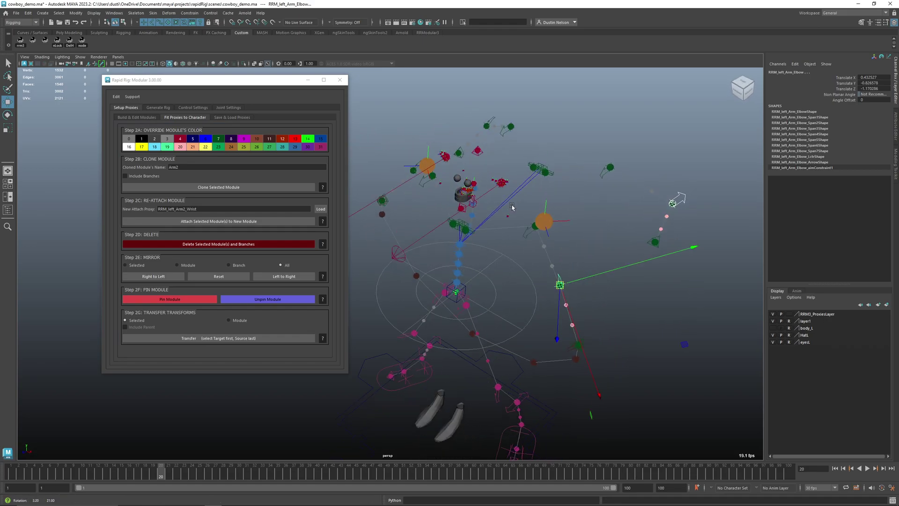
pyautogui.click(545, 173)
pyautogui.keyDown('shift'); pyautogui.click(464, 217); pyautogui.keyUp('shift')
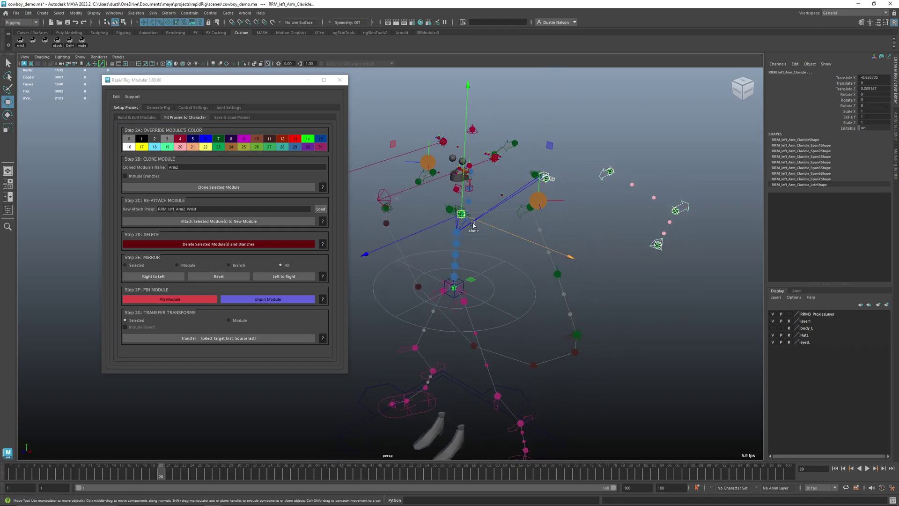
pyautogui.press('q')
pyautogui.keyDown('shift'); pyautogui.click(538, 201); pyautogui.keyUp('shift')
pyautogui.keyDown('alt'); pyautogui.moveTo(538, 206); pyautogui.dragTo(554, 201); pyautogui.keyUp('alt')
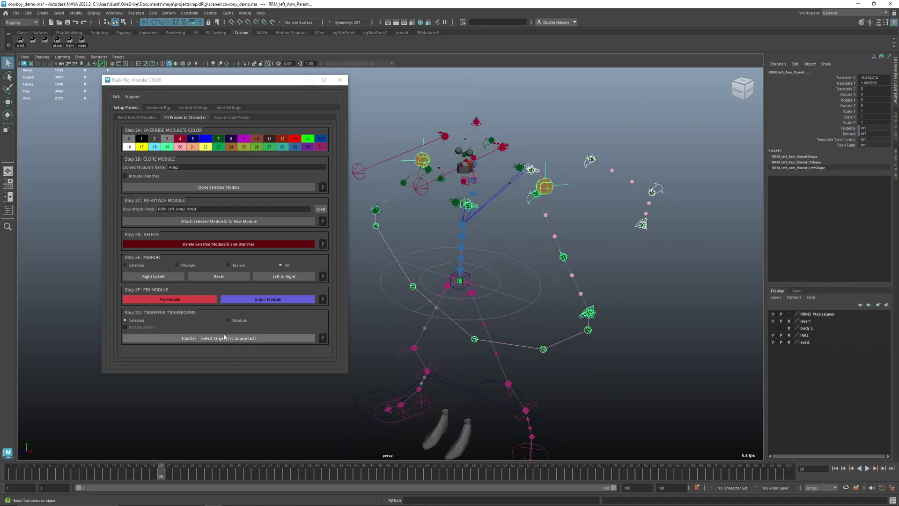
pyautogui.click(228, 320)
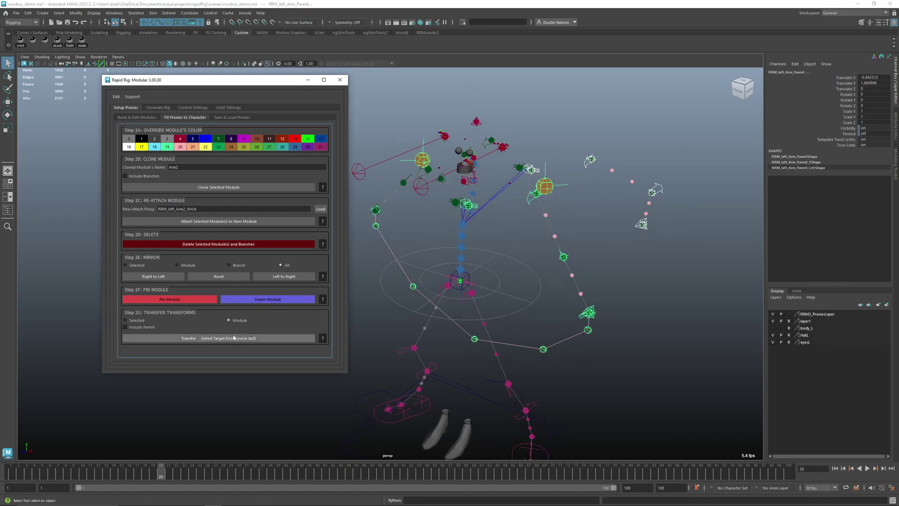
pyautogui.click(233, 337)
pyautogui.click(451, 261)
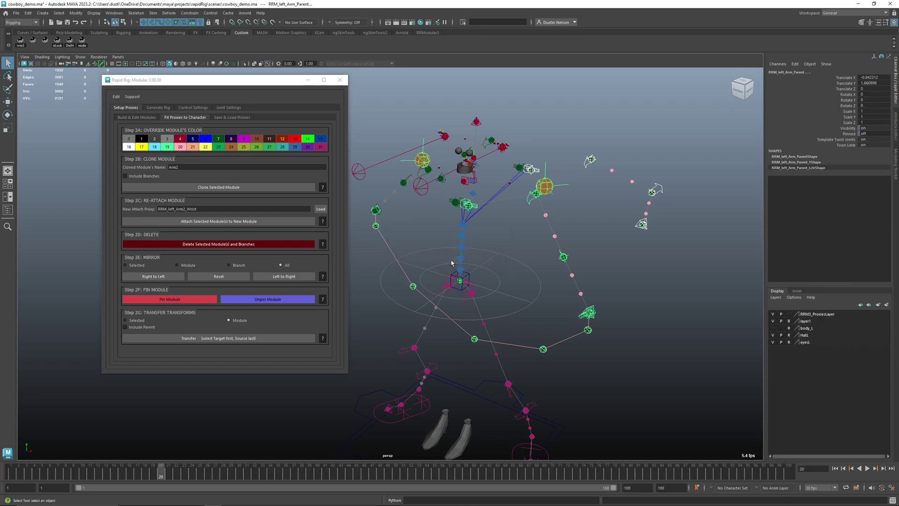
pyautogui.click(613, 232)
# Step: Transfer the left Arm module's transforms to the left Arm2 module without its parent, using the two parent proxies
pyautogui.keyDown('alt'); pyautogui.moveTo(487, 183); pyautogui.dragTo(494, 189); pyautogui.keyUp('alt')
pyautogui.click(533, 168)
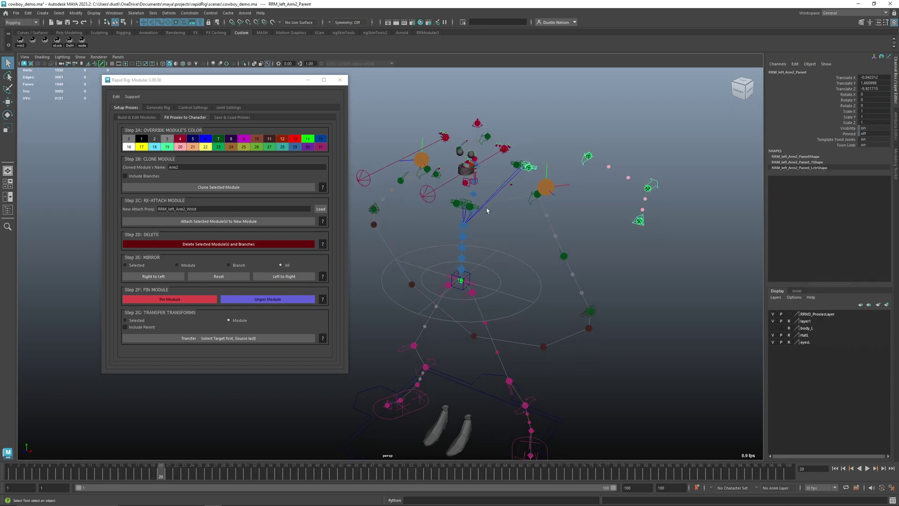
pyautogui.keyDown('shift'); pyautogui.click(478, 208); pyautogui.keyUp('shift')
pyautogui.click(249, 338)
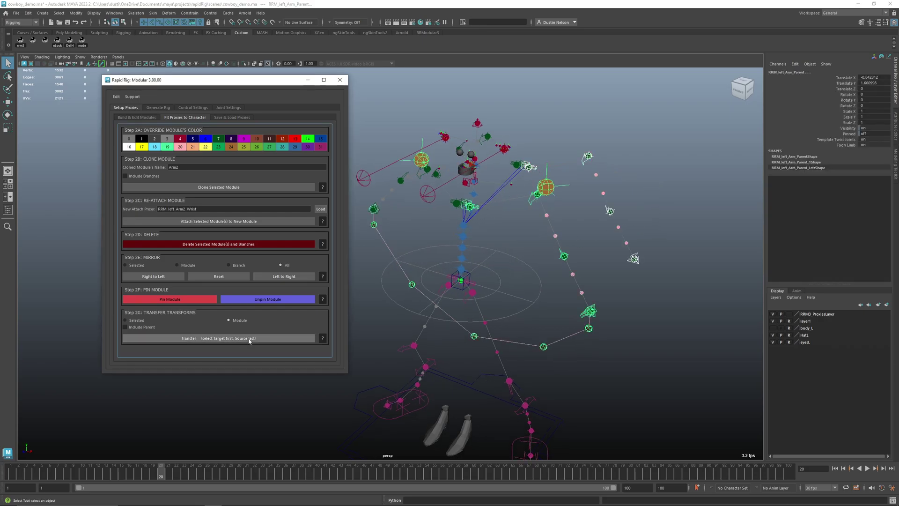
# Step: Enable Include Parent and transfer the left Arm module's transforms to the left Arm2 module again
pyautogui.keyDown('alt'); pyautogui.moveTo(604, 227); pyautogui.dragTo(583, 246); pyautogui.keyUp('alt')
pyautogui.click(142, 327)
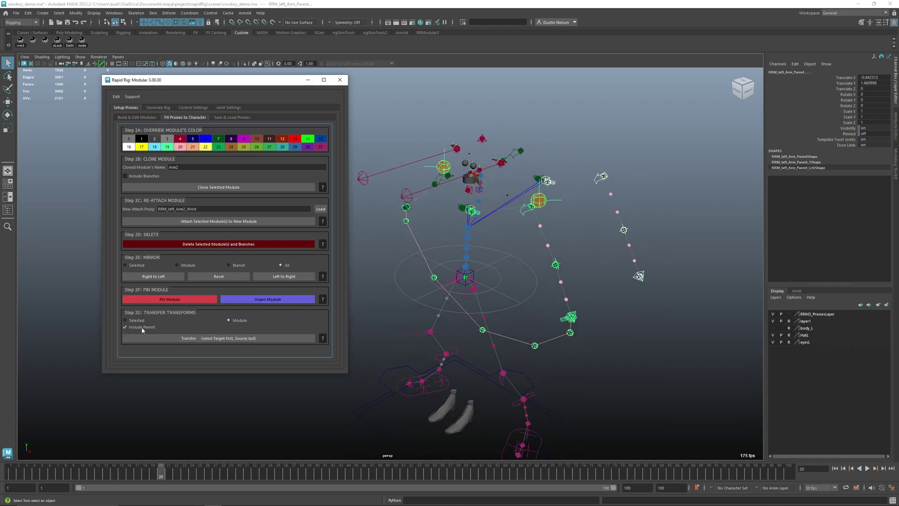
pyautogui.click(161, 335)
# Step: Undo the module transfer that included the parent
pyautogui.keyDown('alt'); pyautogui.moveTo(508, 218); pyautogui.dragTo(525, 211); pyautogui.keyUp('alt')
pyautogui.press('w')
pyautogui.hotkey('ctrl', 'z')
pyautogui.hotkey('ctrl', 'z')
pyautogui.hotkey('ctrl', 'z')
pyautogui.hotkey('ctrl', 'z')
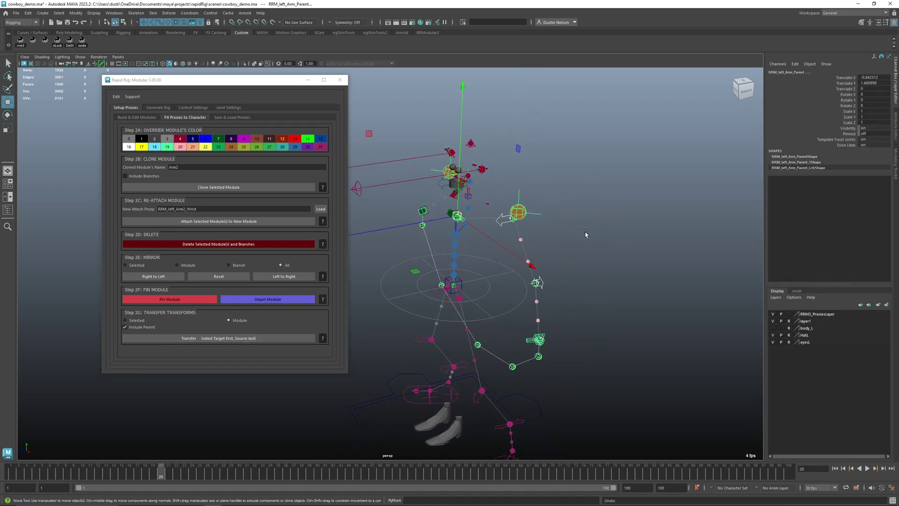
# Step: Clear the selection and move the Rapid Rig Modular window closer to the proxies
pyautogui.click(578, 298)
pyautogui.keyDown('alt'); pyautogui.moveTo(577, 298); pyautogui.dragTo(522, 289, button='right'); pyautogui.keyUp('alt')
pyautogui.keyDown('alt'); pyautogui.moveTo(522, 289); pyautogui.dragTo(548, 281); pyautogui.keyUp('alt')
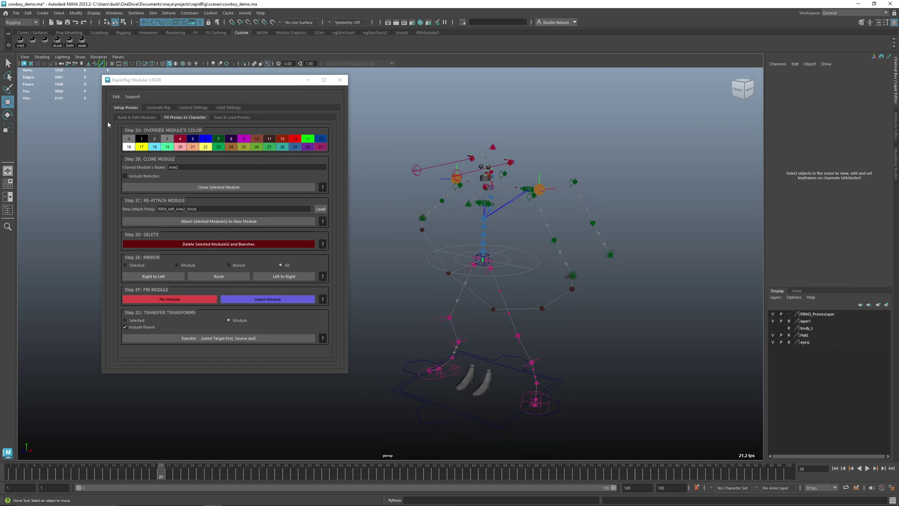
pyautogui.moveTo(258, 88); pyautogui.dragTo(327, 101)
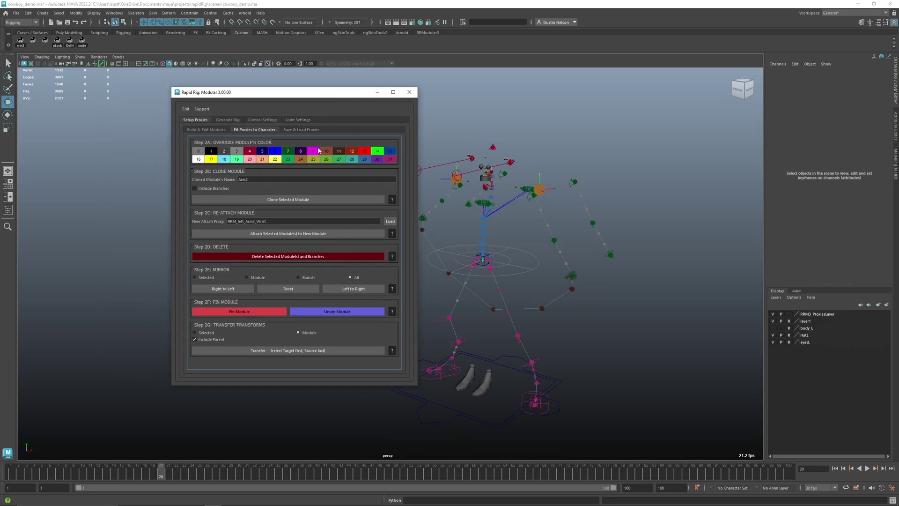